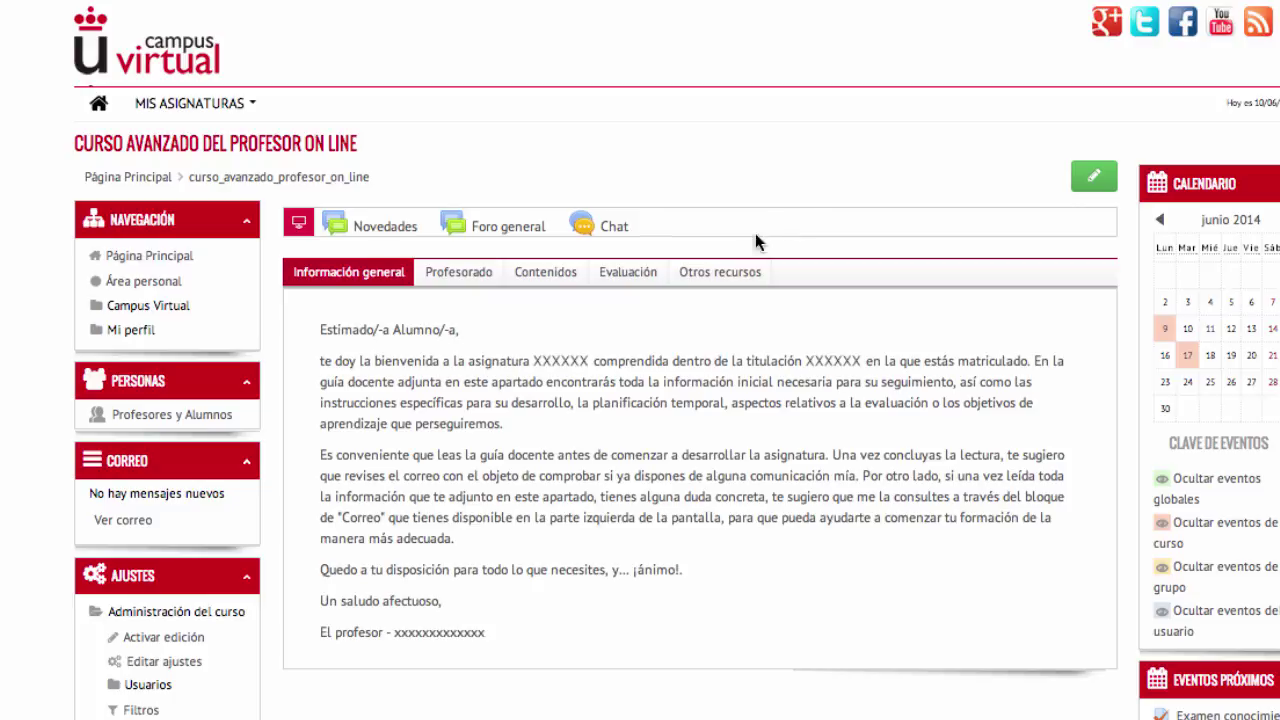
- Open the course's question bank and select the category Tema 1
scroll(216, 334, "down", 4)
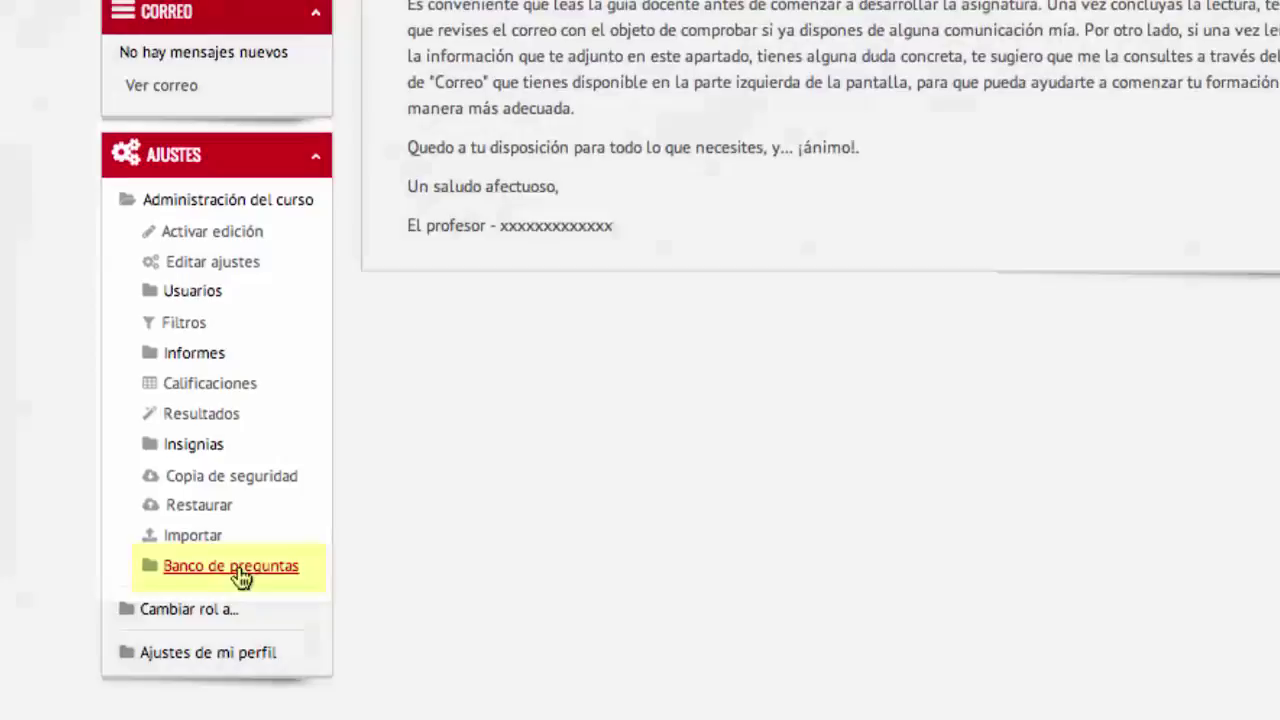
left_click(188, 570)
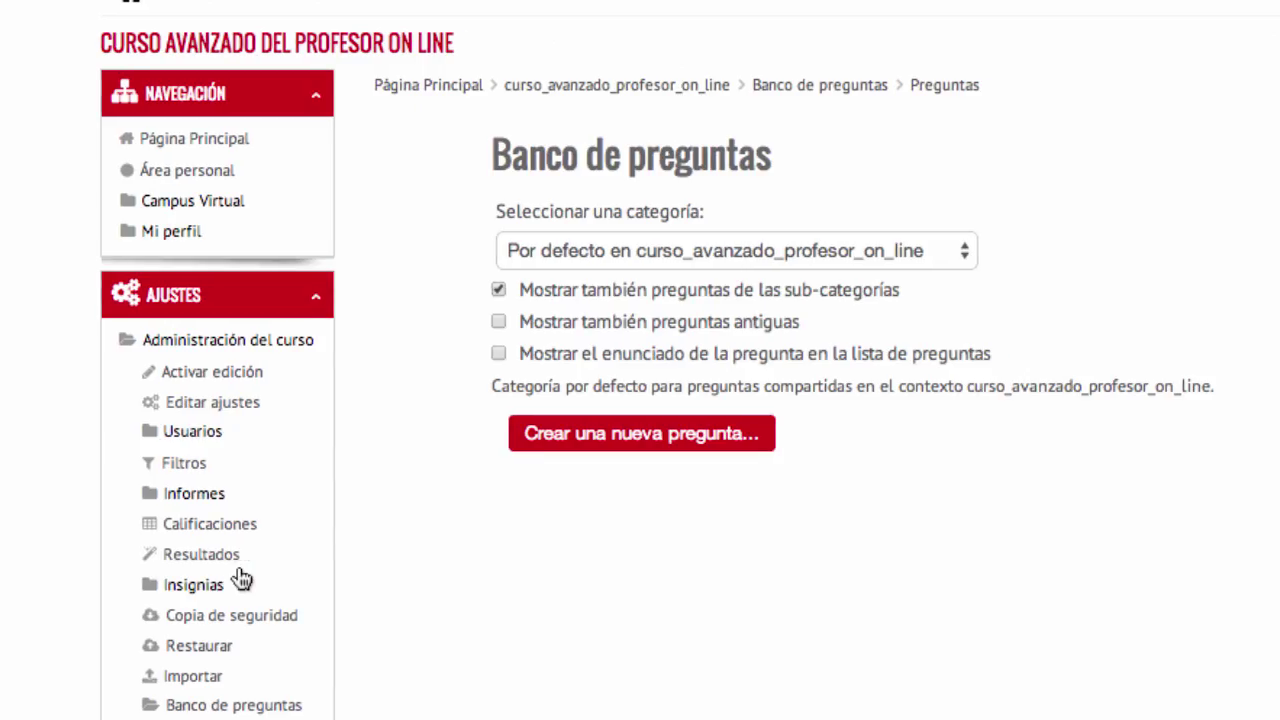
scroll(241, 578, "down", 2)
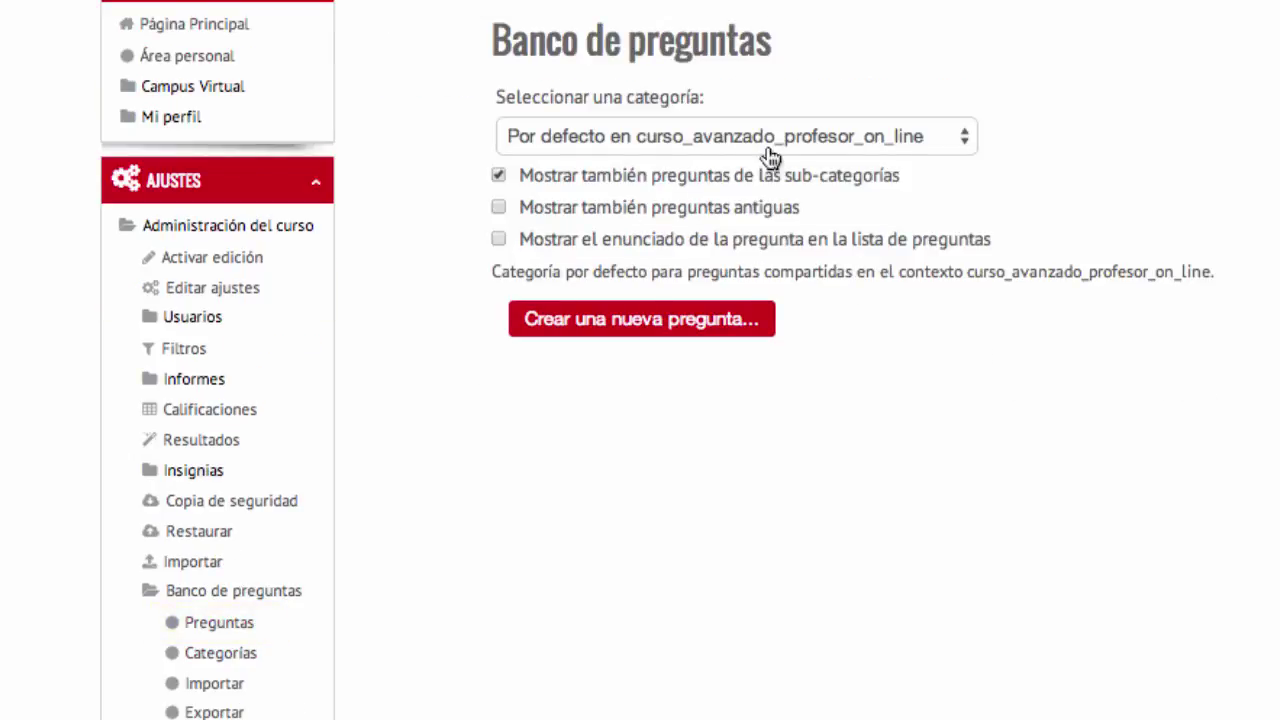
left_click(862, 138)
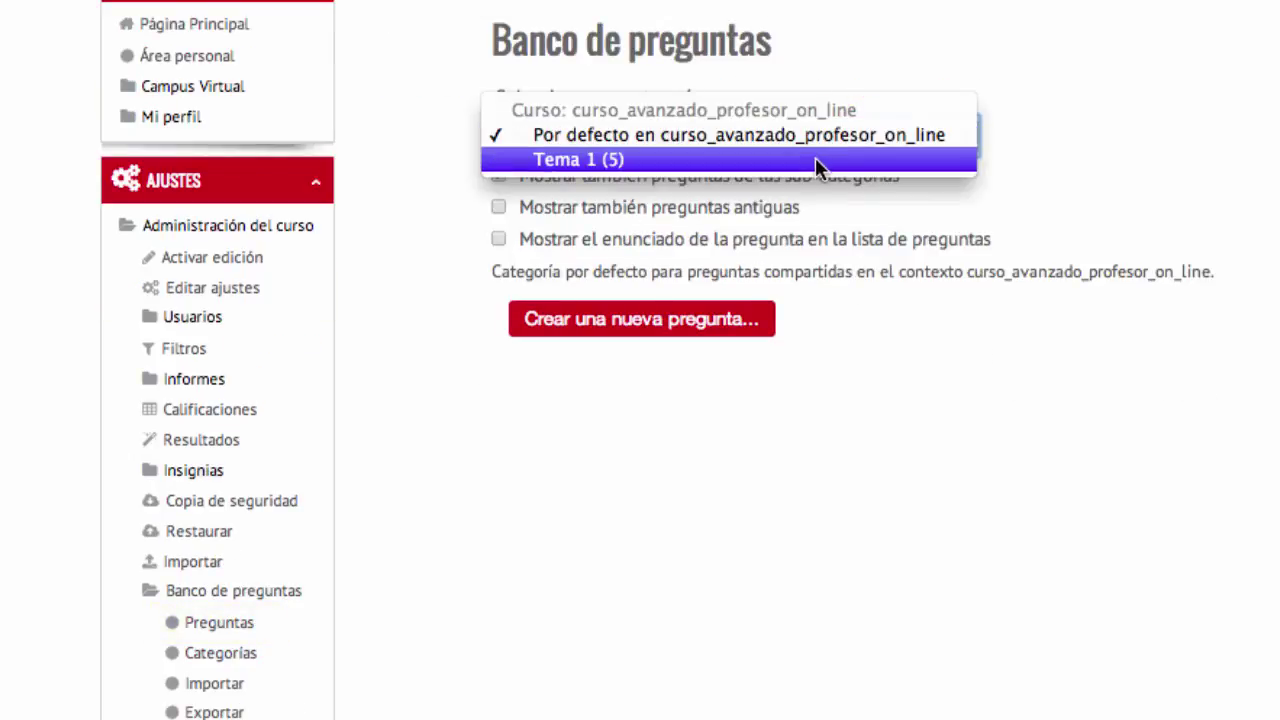
left_click(815, 163)
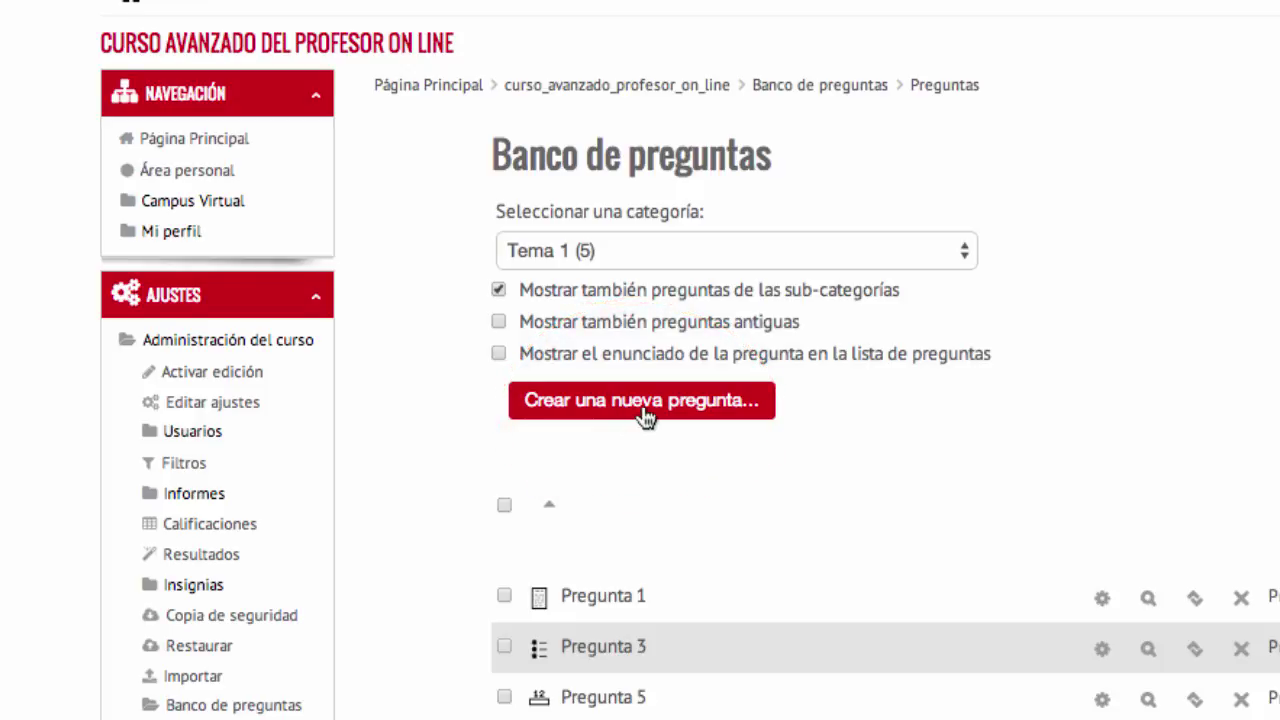
- Create a new question of the type Emparejamiento in the Tema 1 category
left_click(646, 416)
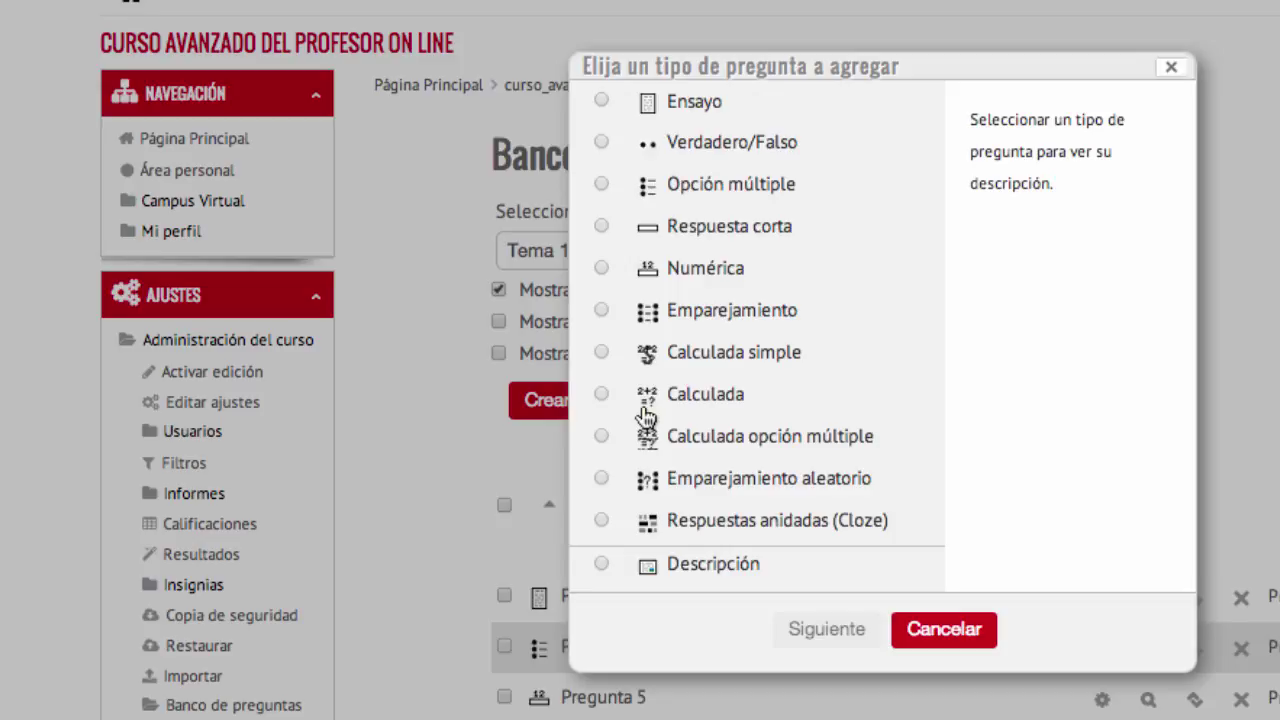
left_click(674, 322)
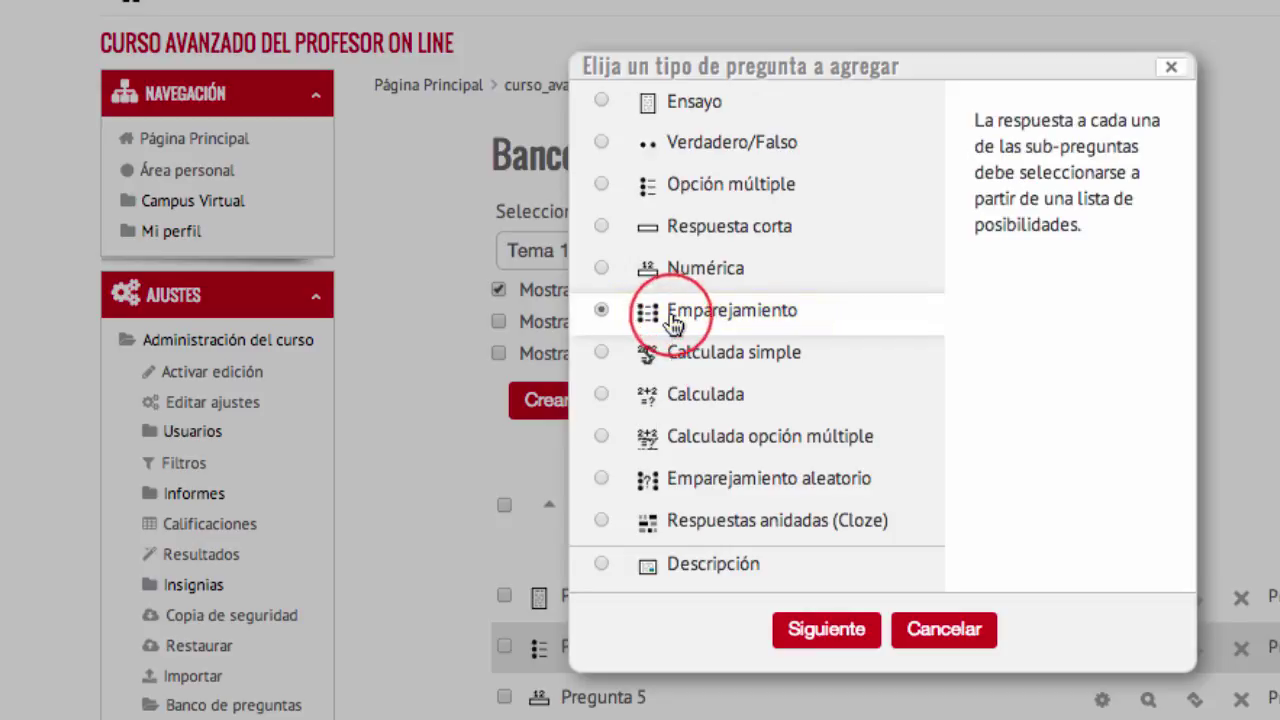
left_click(846, 630)
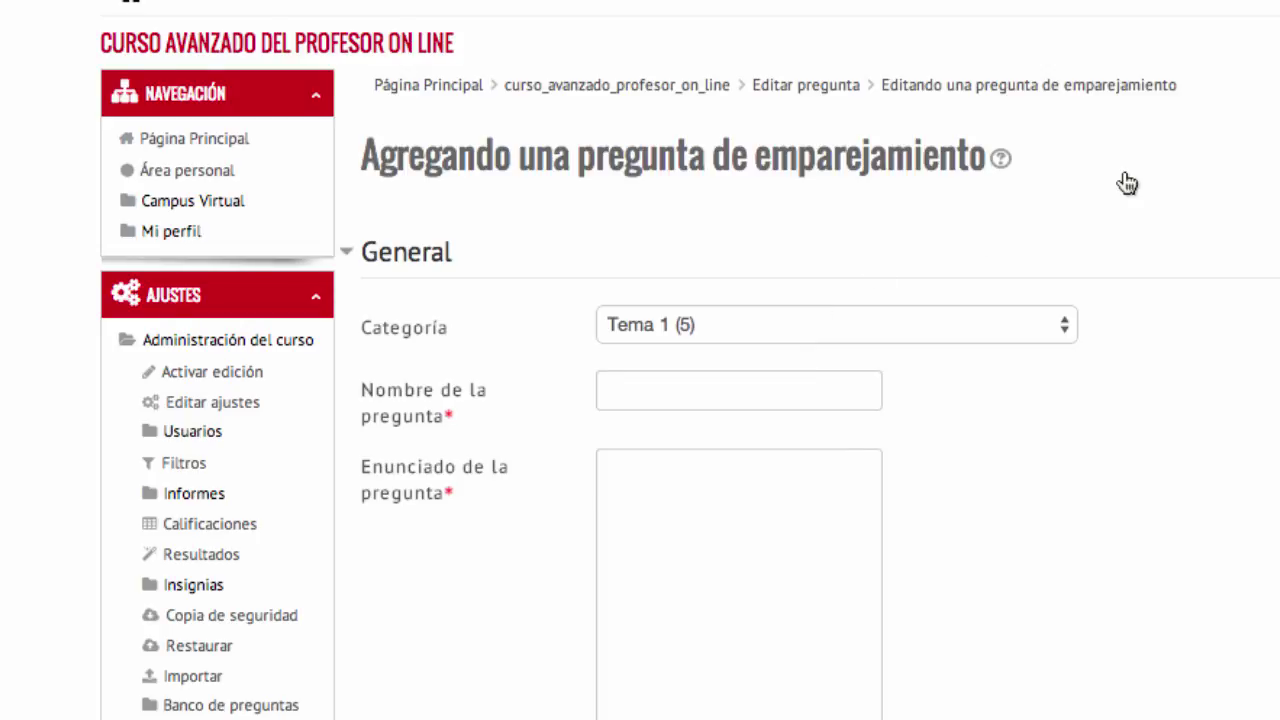
- Name the matching question "Pregunta 6"
scroll(1126, 180, "down", 3)
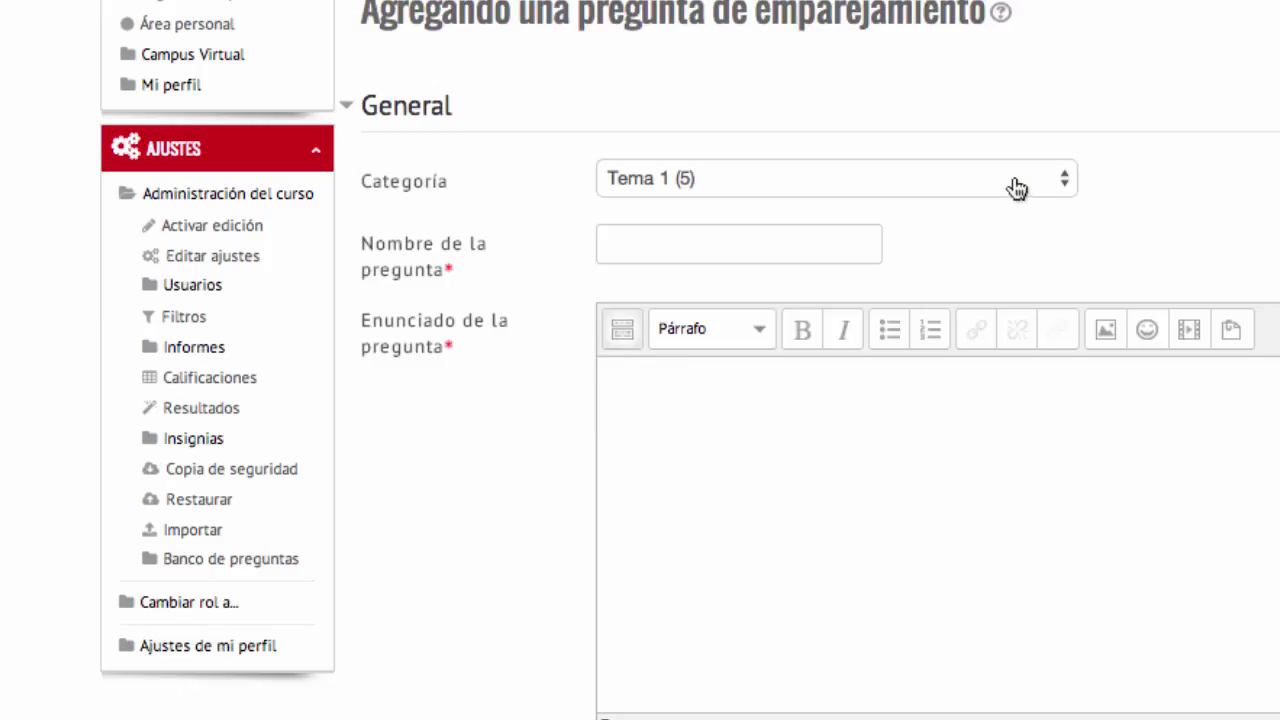
left_click(749, 248)
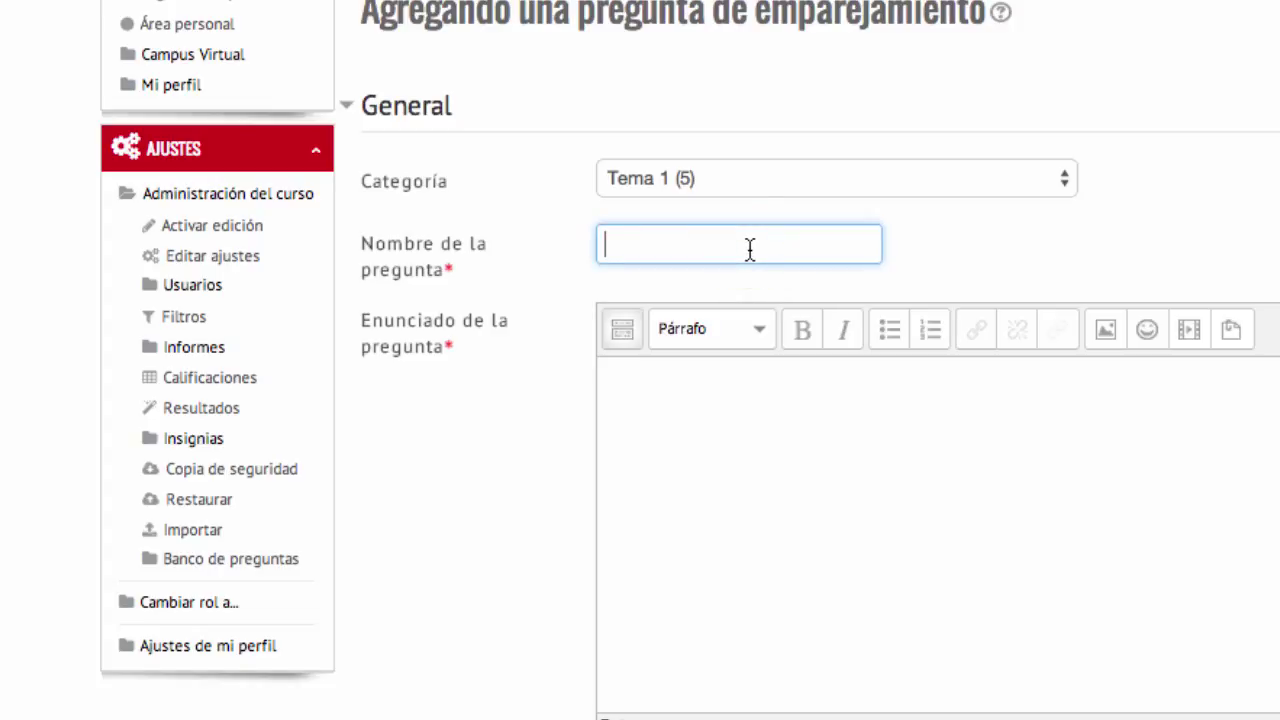
type("Pregunta ")
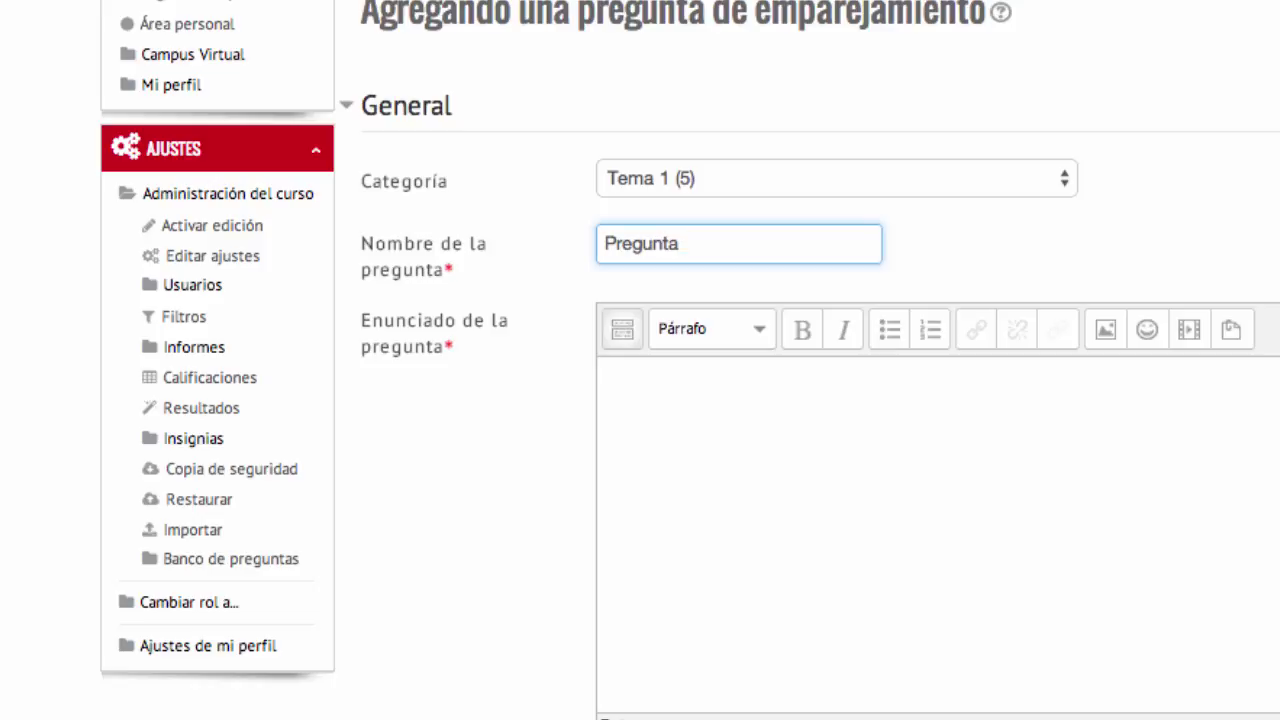
type("6")
- Write the question statement "Asocia las acciones que puede llevar a cabo un profesor, un alumno o ambos en Moodle."
left_click(680, 445)
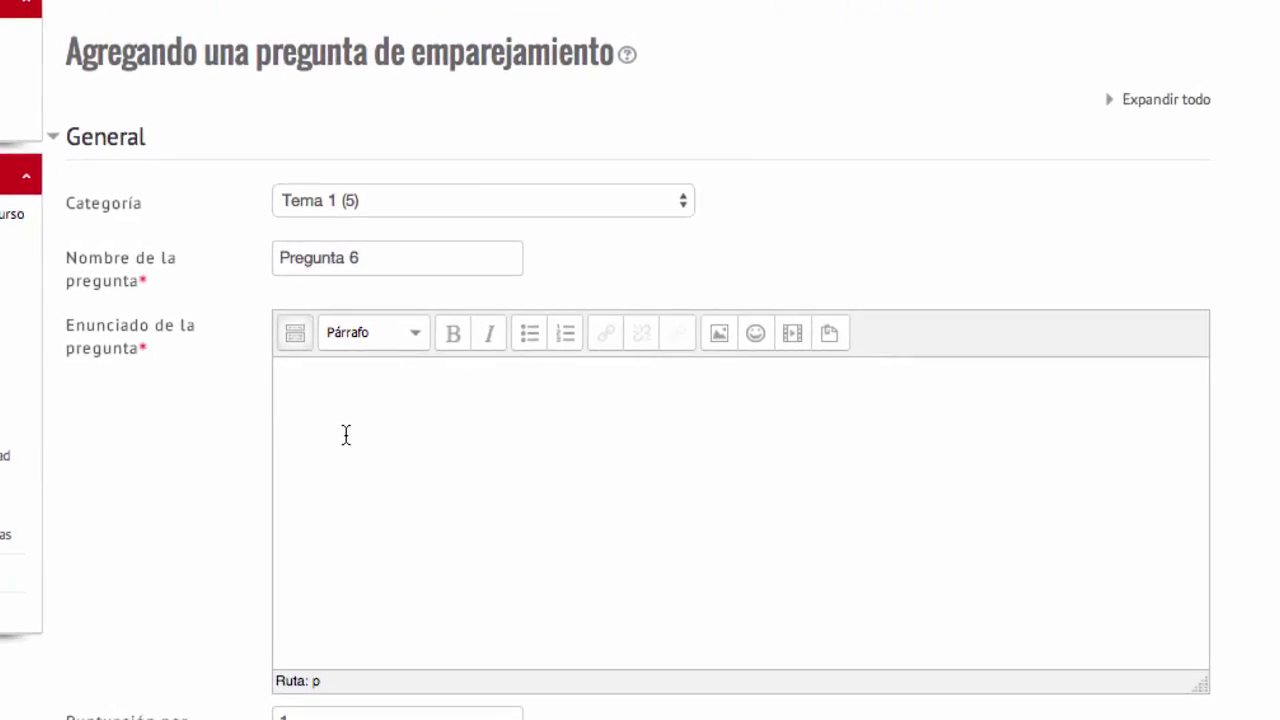
type("Asocia las accion")
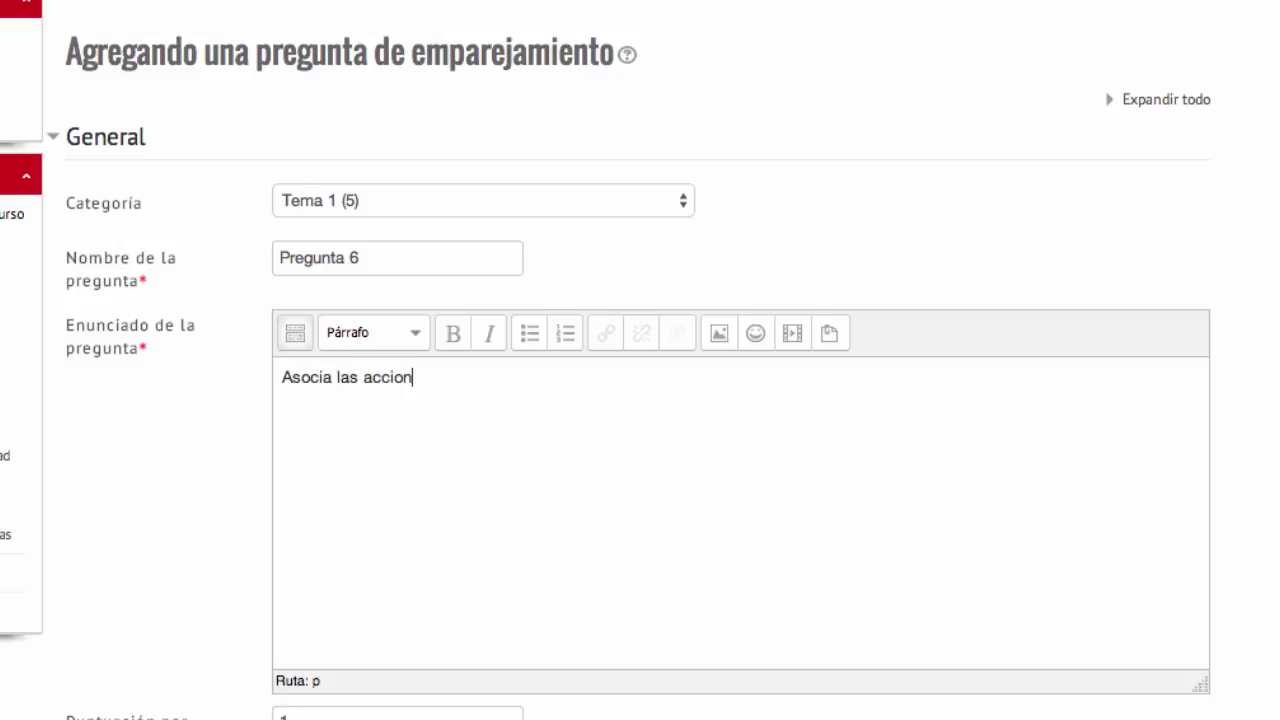
type("es que puede ")
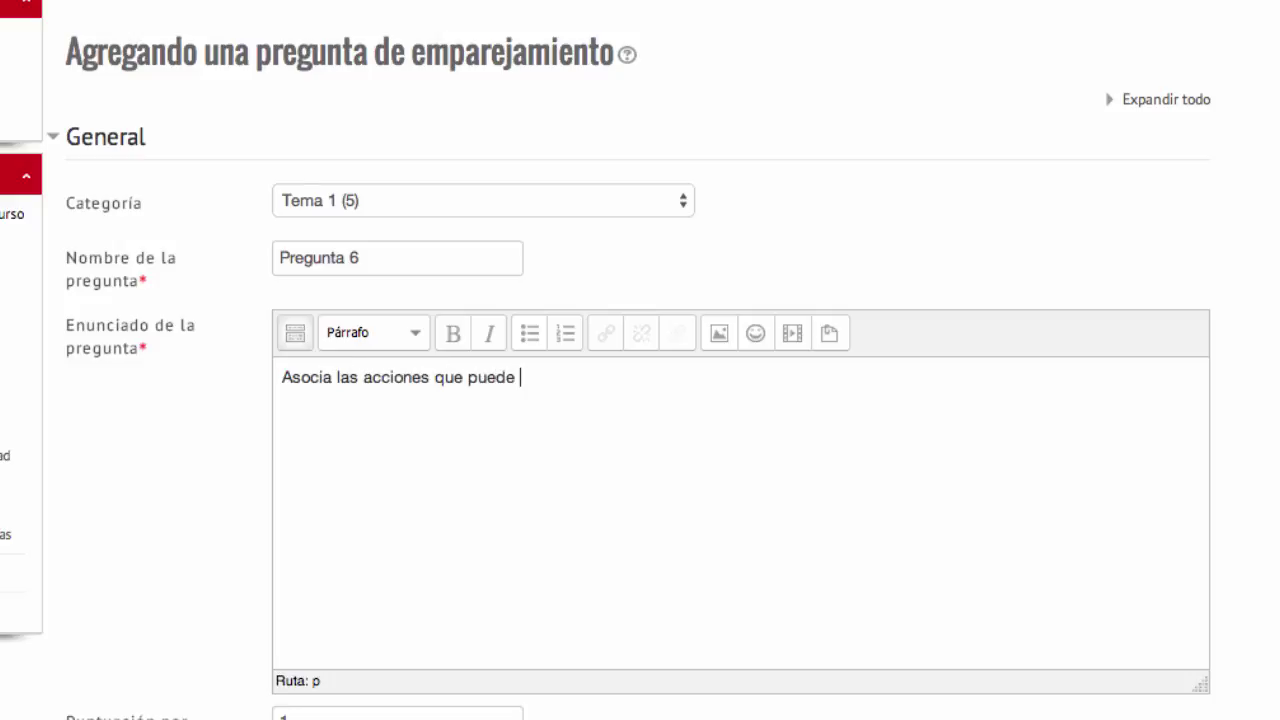
type("llevar a cabo u")
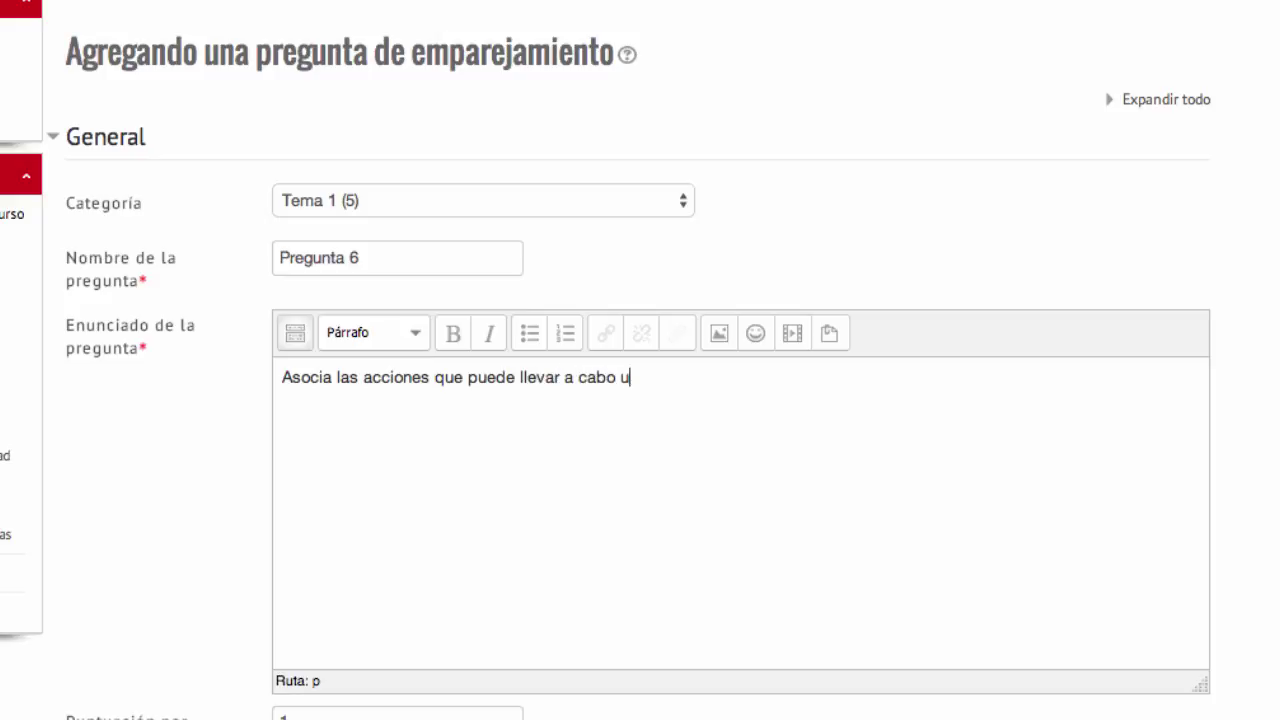
type("n profesor, un ")
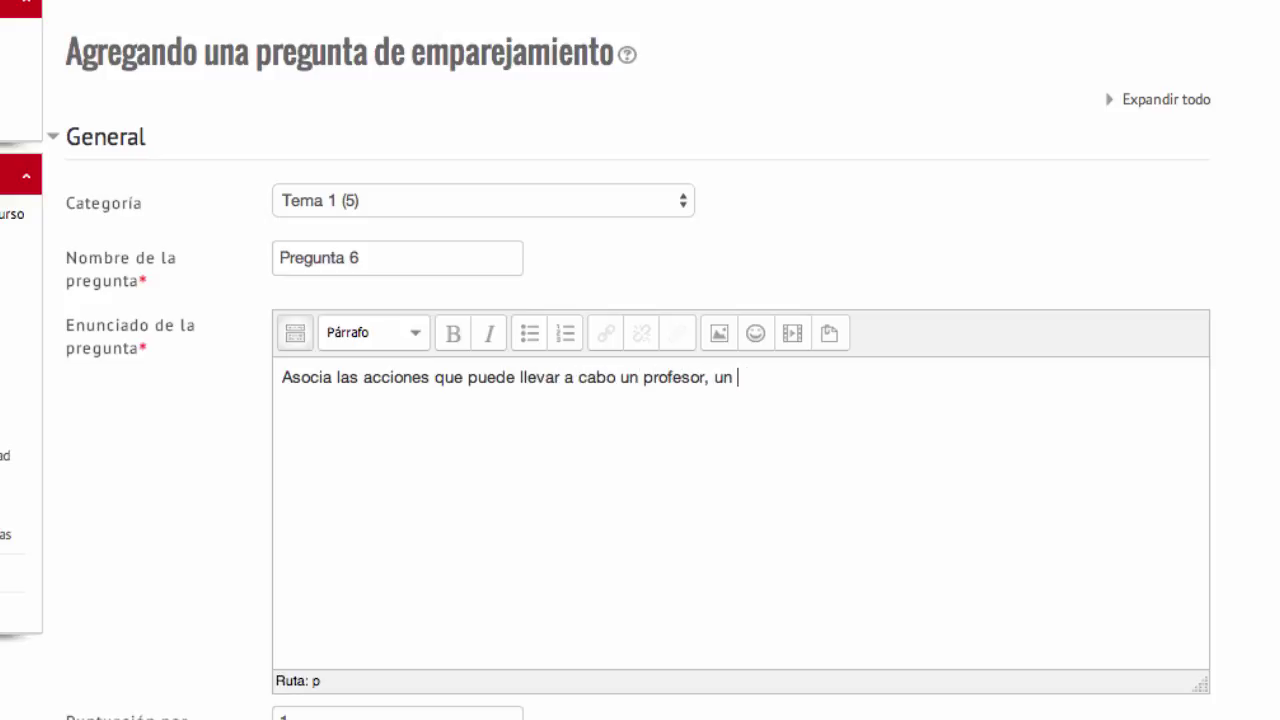
type("alumno o am")
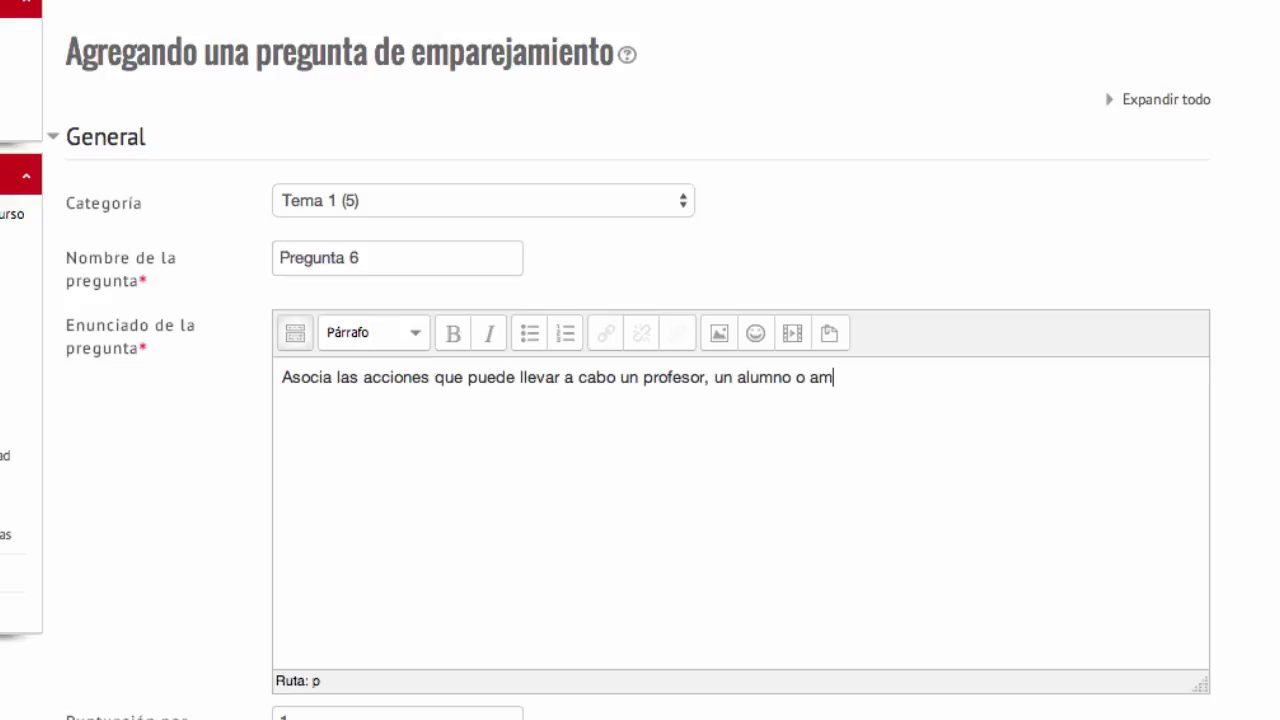
type("bos en Moodle.")
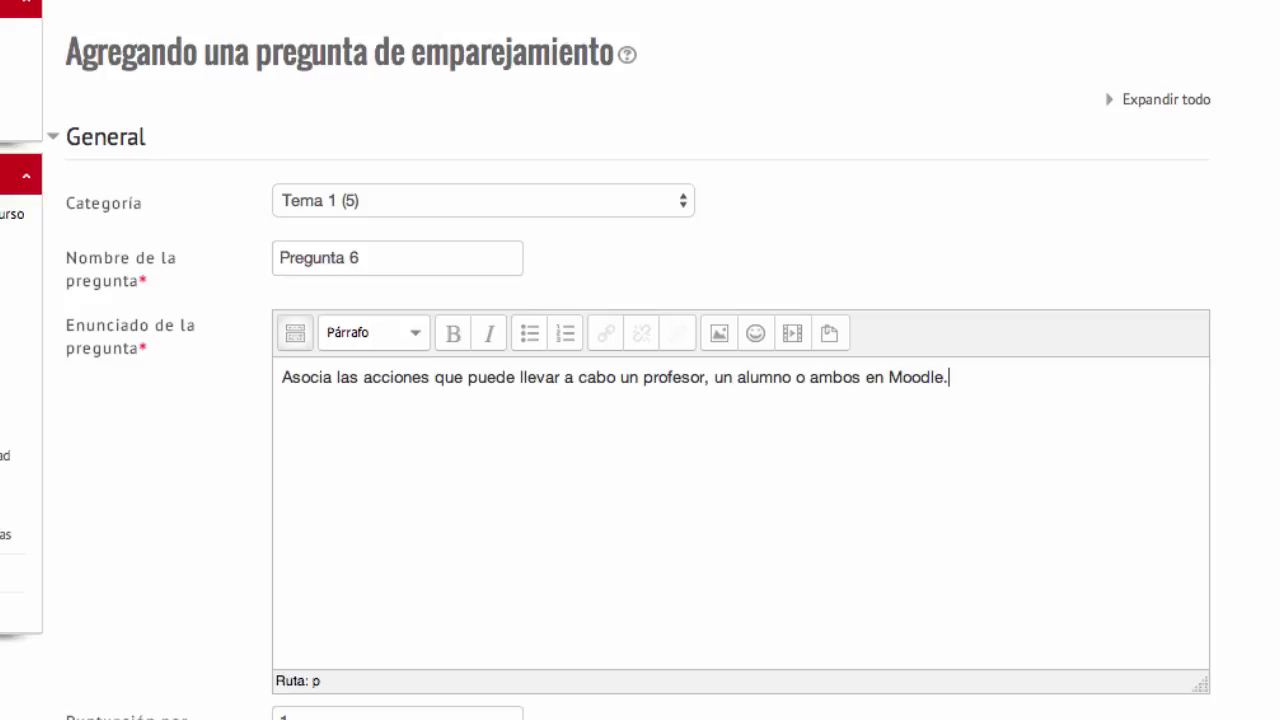
scroll(343, 430, "down", 6)
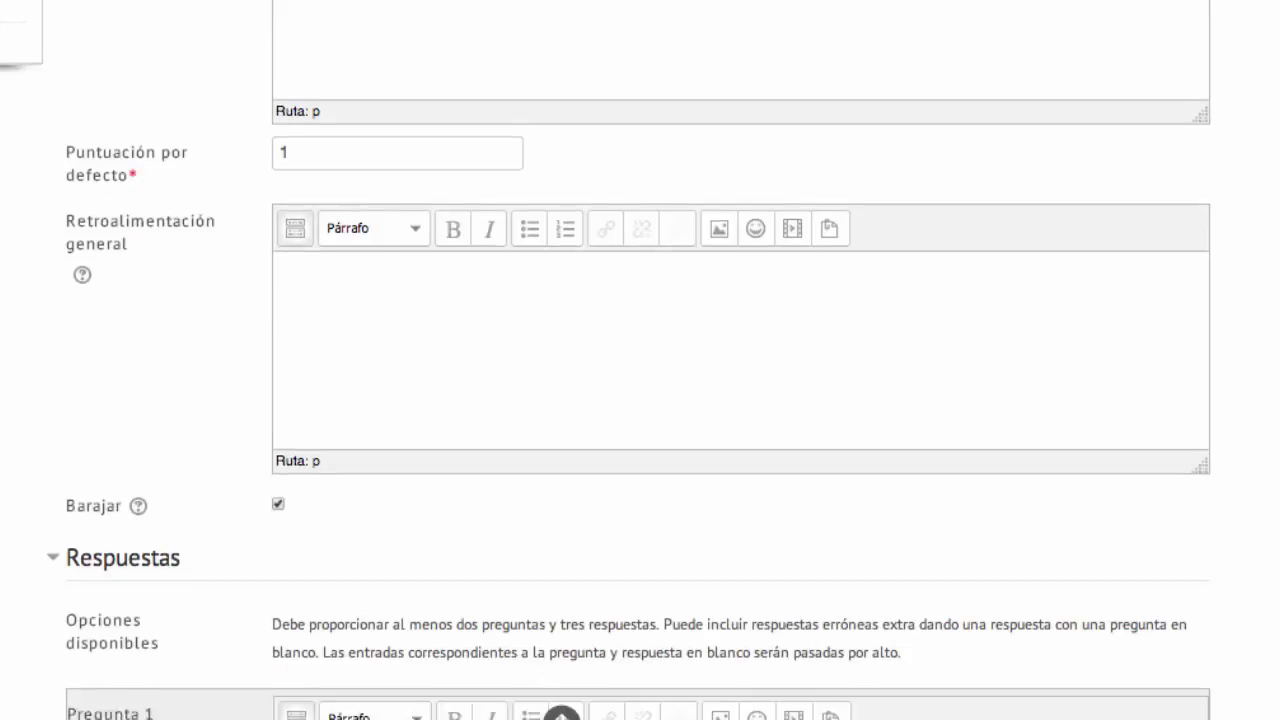
left_click(333, 135)
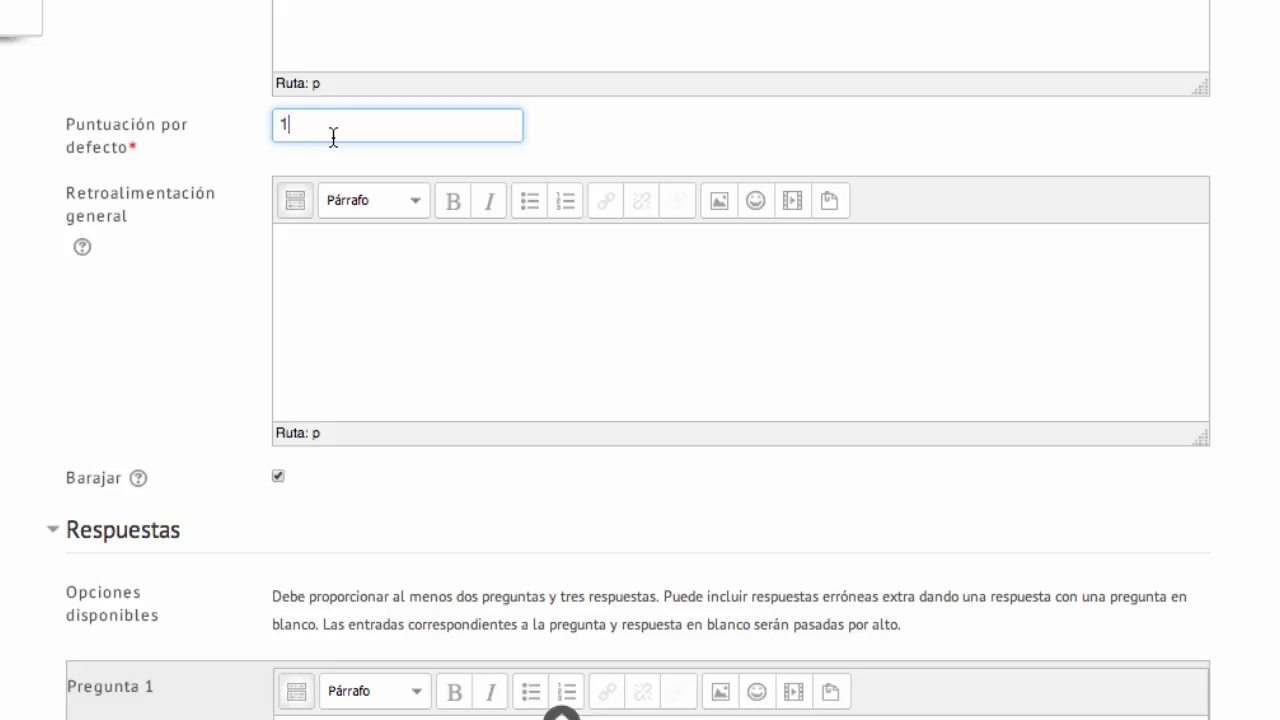
scroll(333, 135, "down", 3)
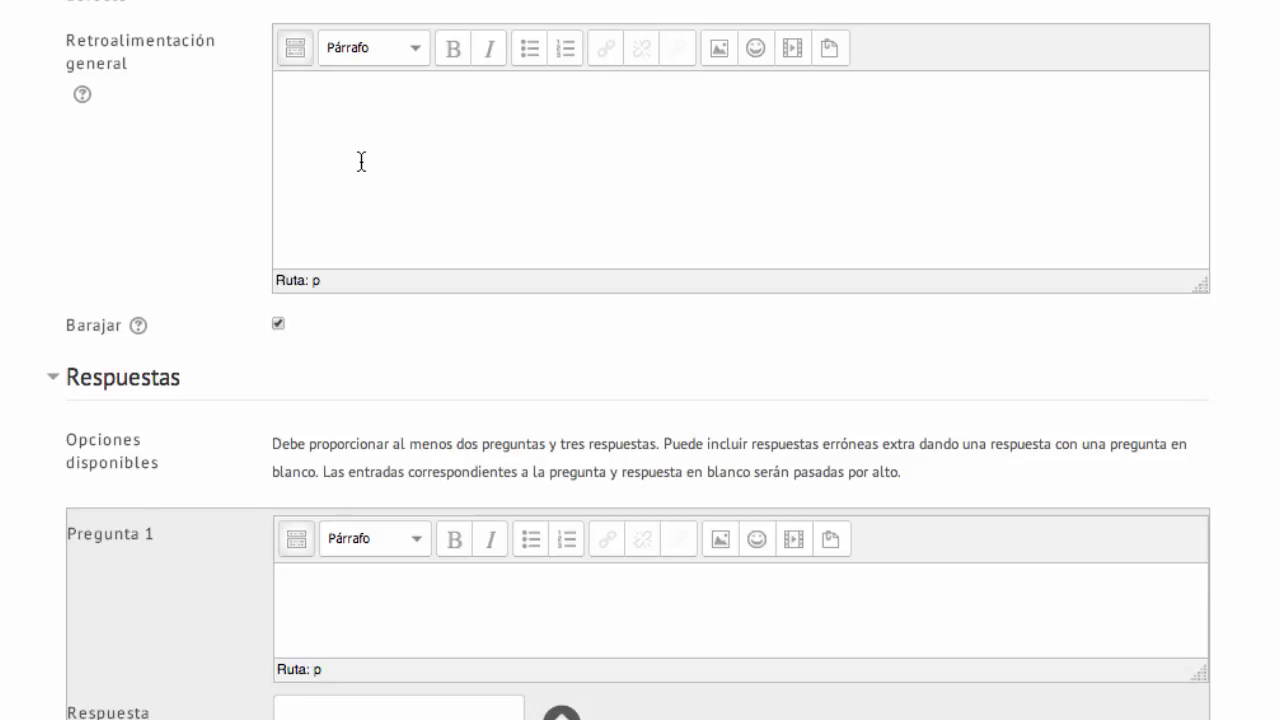
left_click(368, 162)
scroll(369, 164, "down", 3)
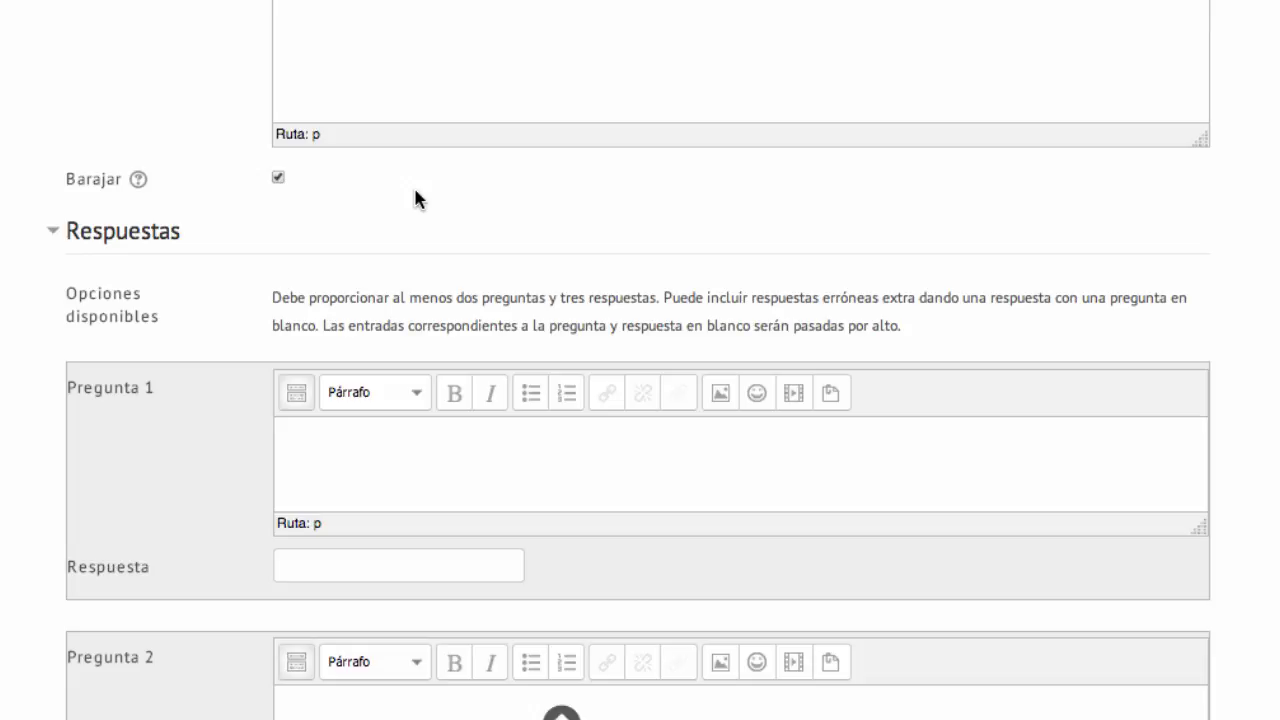
- Fill in Pregunta 1 with "Editar el perfil" and give it the answer "Ambos"
scroll(374, 185, "down", 5)
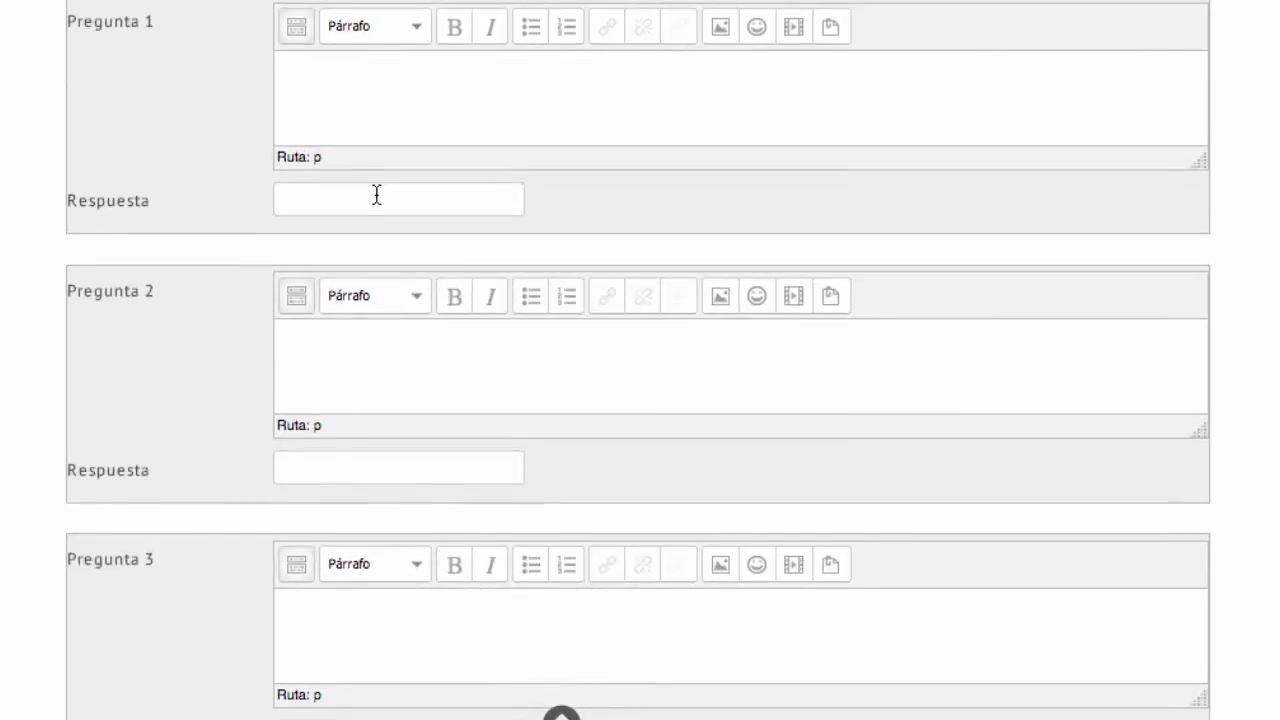
left_click(348, 102)
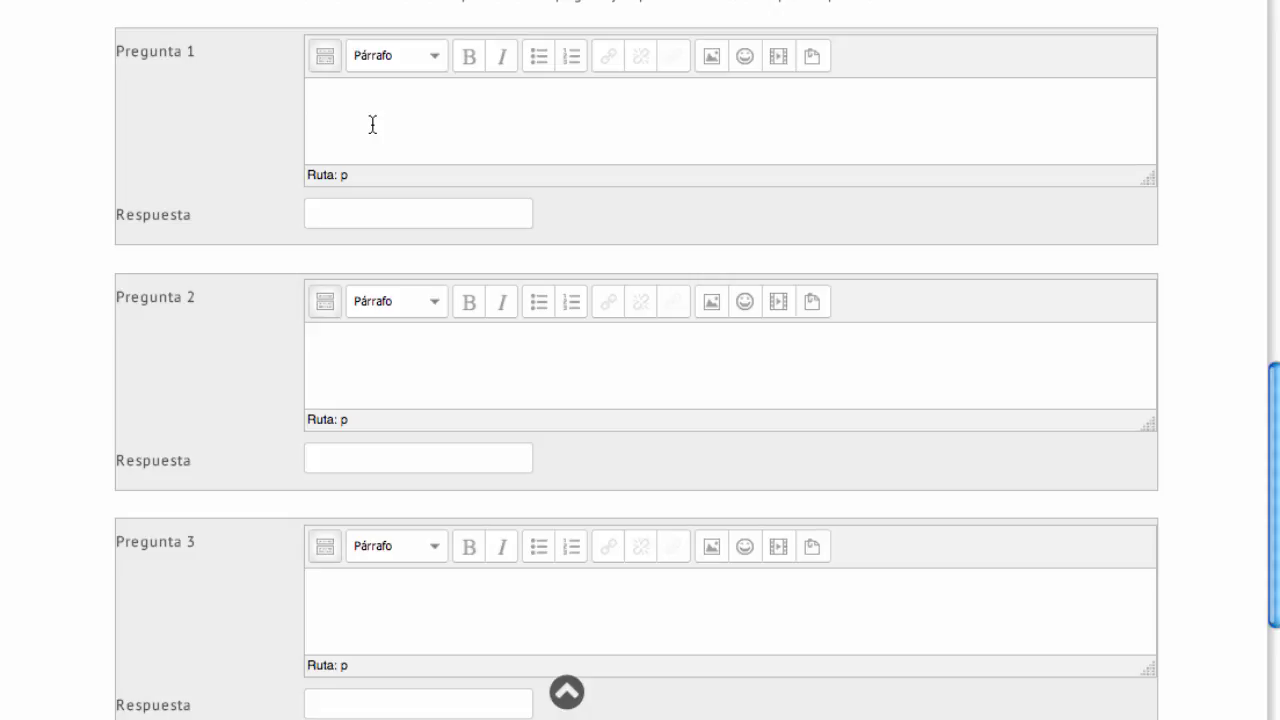
left_click(372, 124)
type("Editar el perfil")
left_click(366, 213)
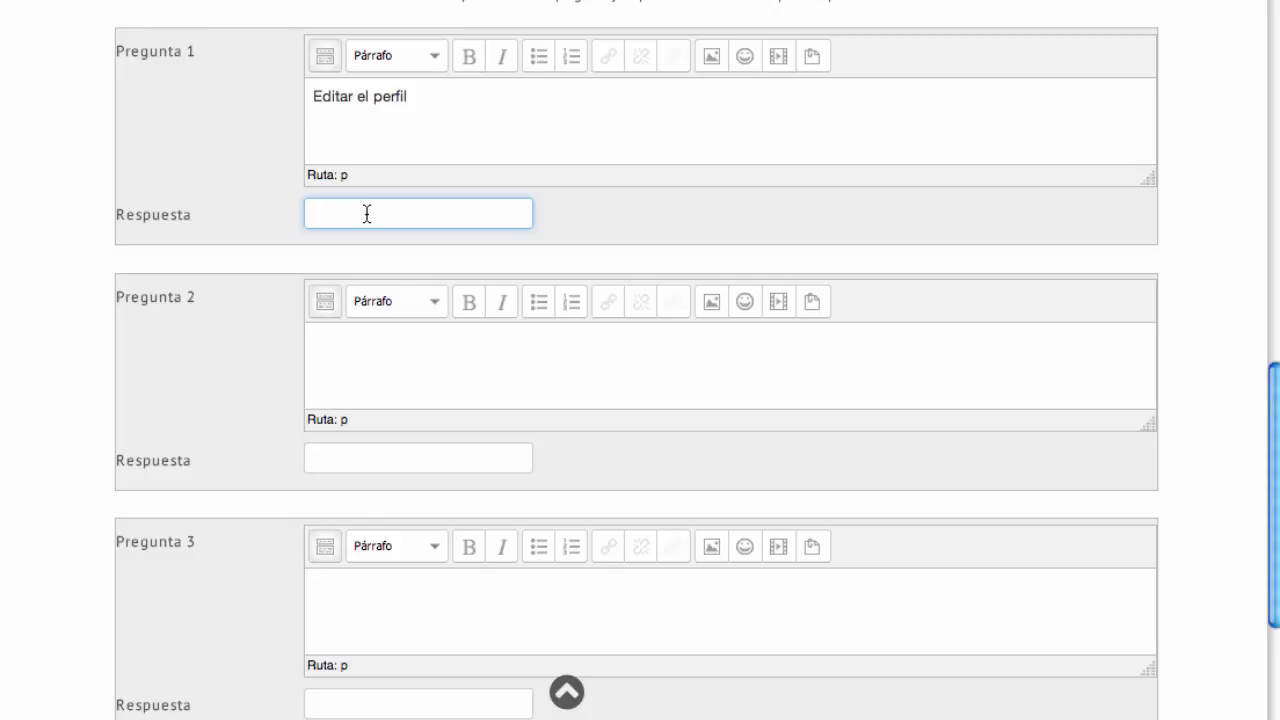
type("Ambos")
- Fill in Pregunta 2 with "Crear trabajos" and give it the answer "Profesor"
left_click(532, 305)
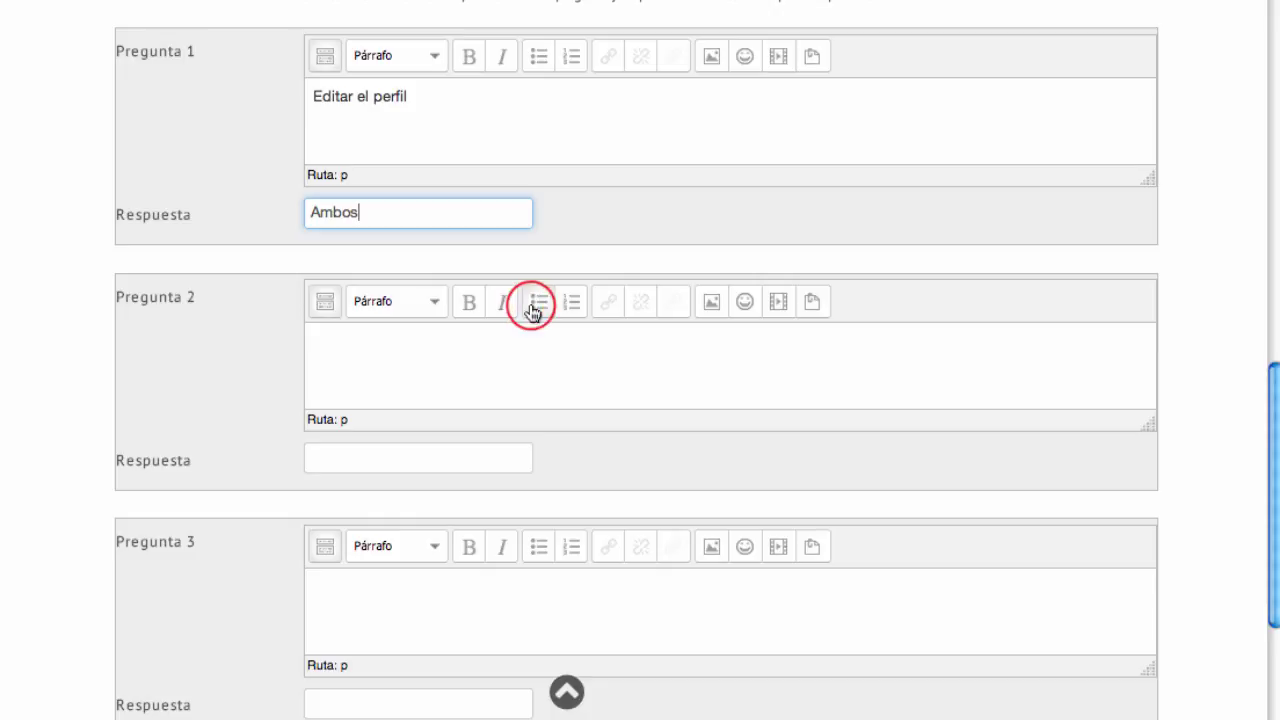
left_click(429, 363)
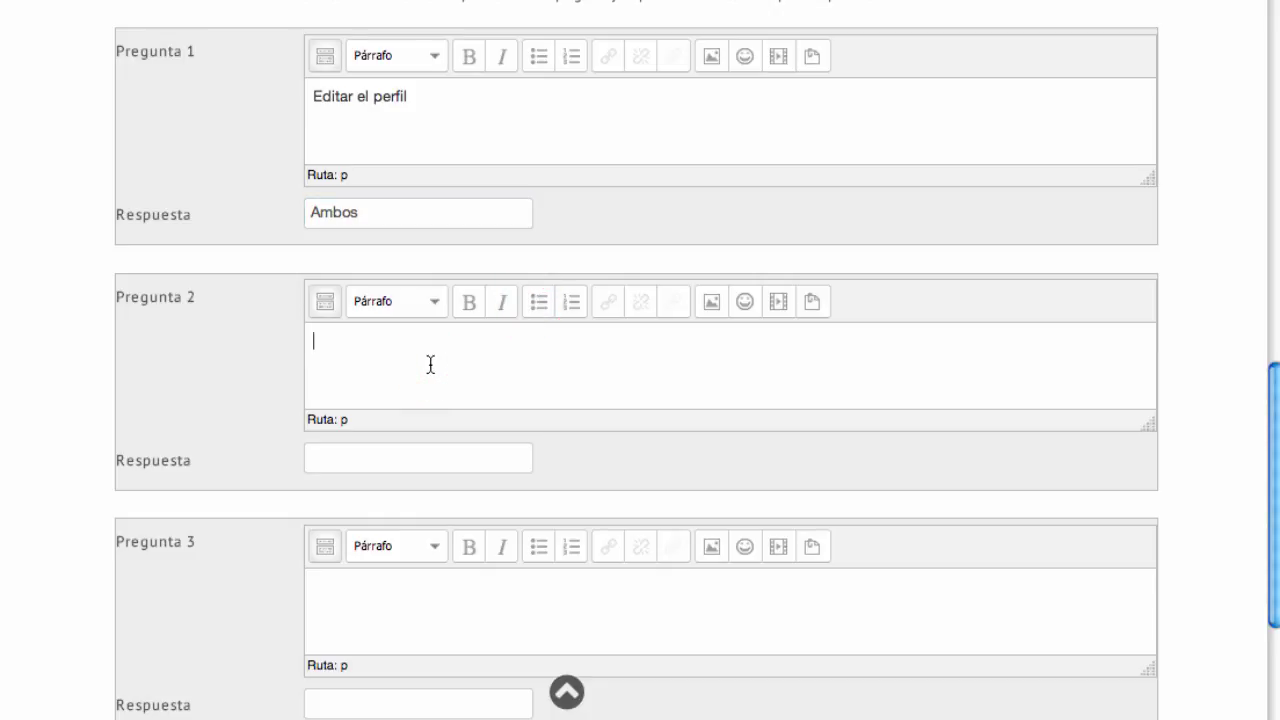
type("Crear trabajos")
left_click(418, 460)
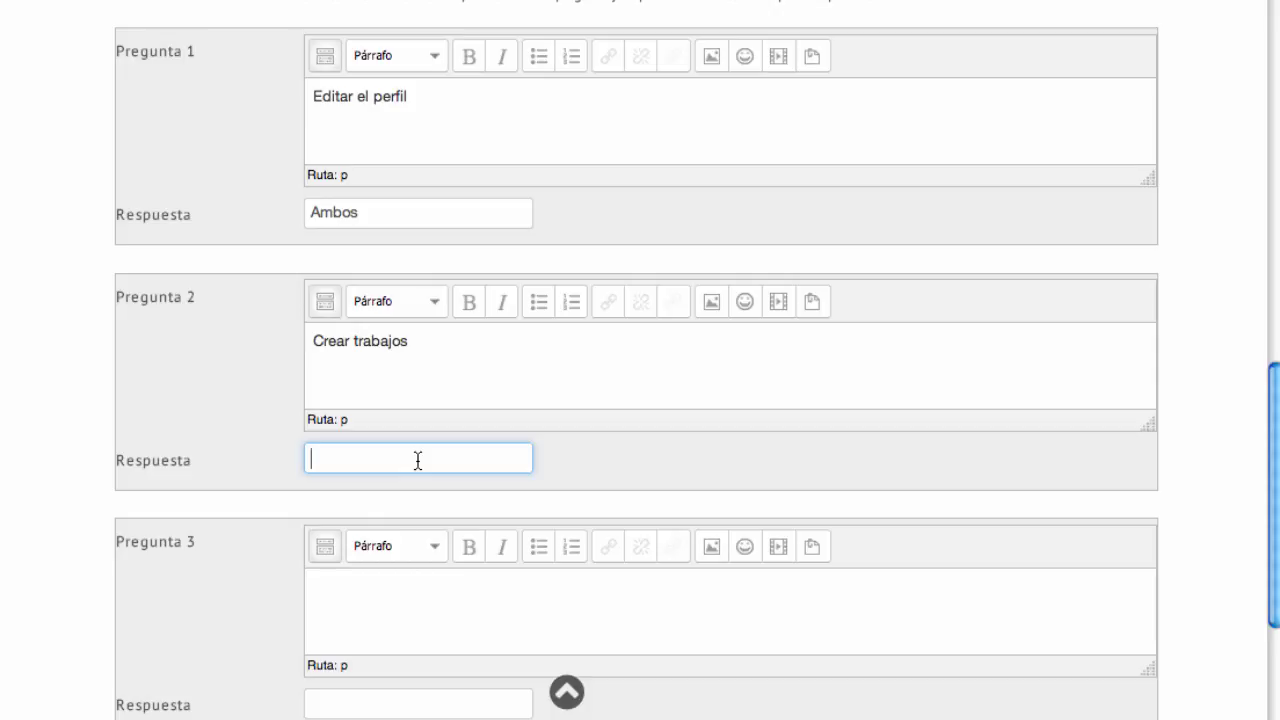
type("Profesor")
- Fill in Pregunta 3 with "Realizar exámenes" and give it the answer "Alumno"
left_click(389, 613)
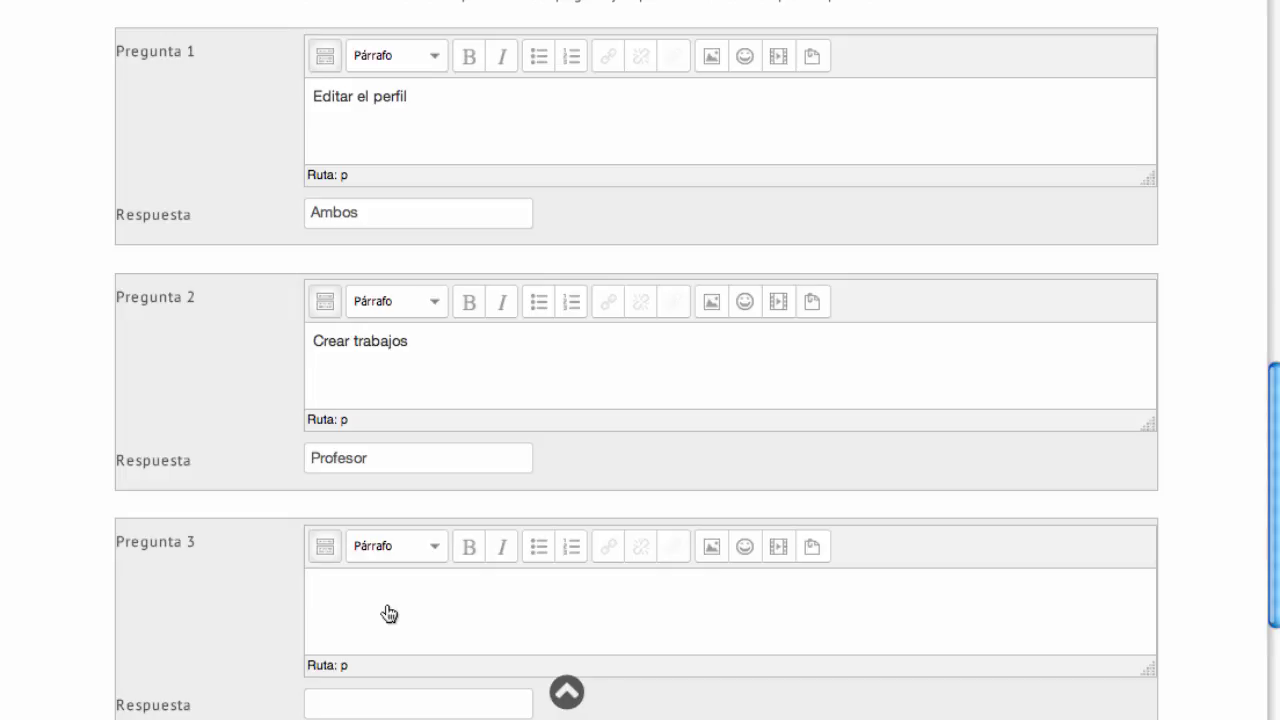
type("Realizar exámenes")
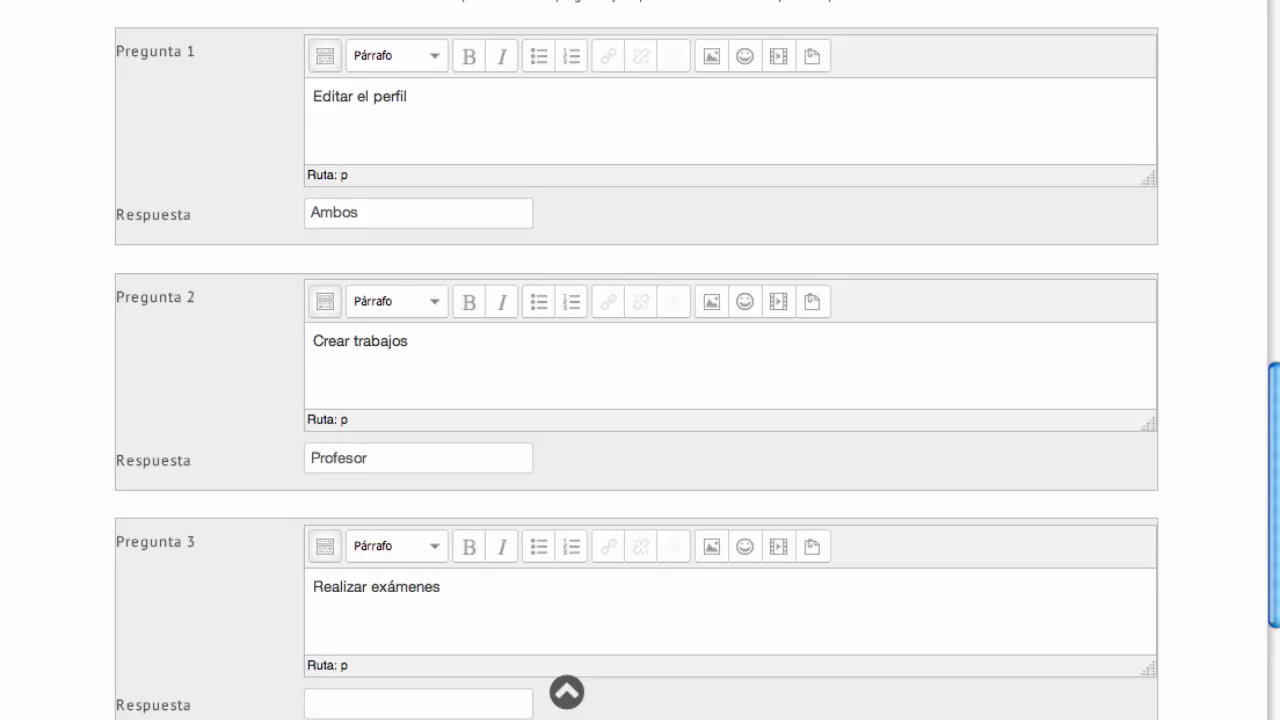
scroll(388, 610, "down", 4)
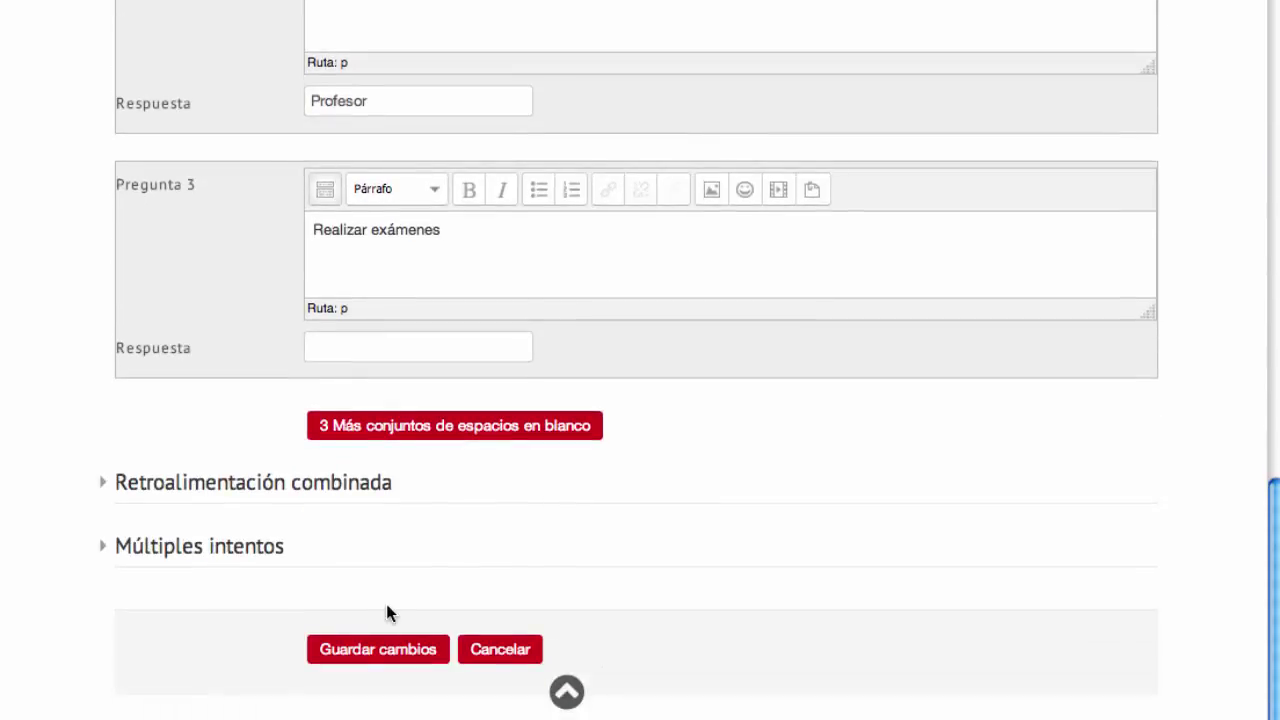
left_click(375, 349)
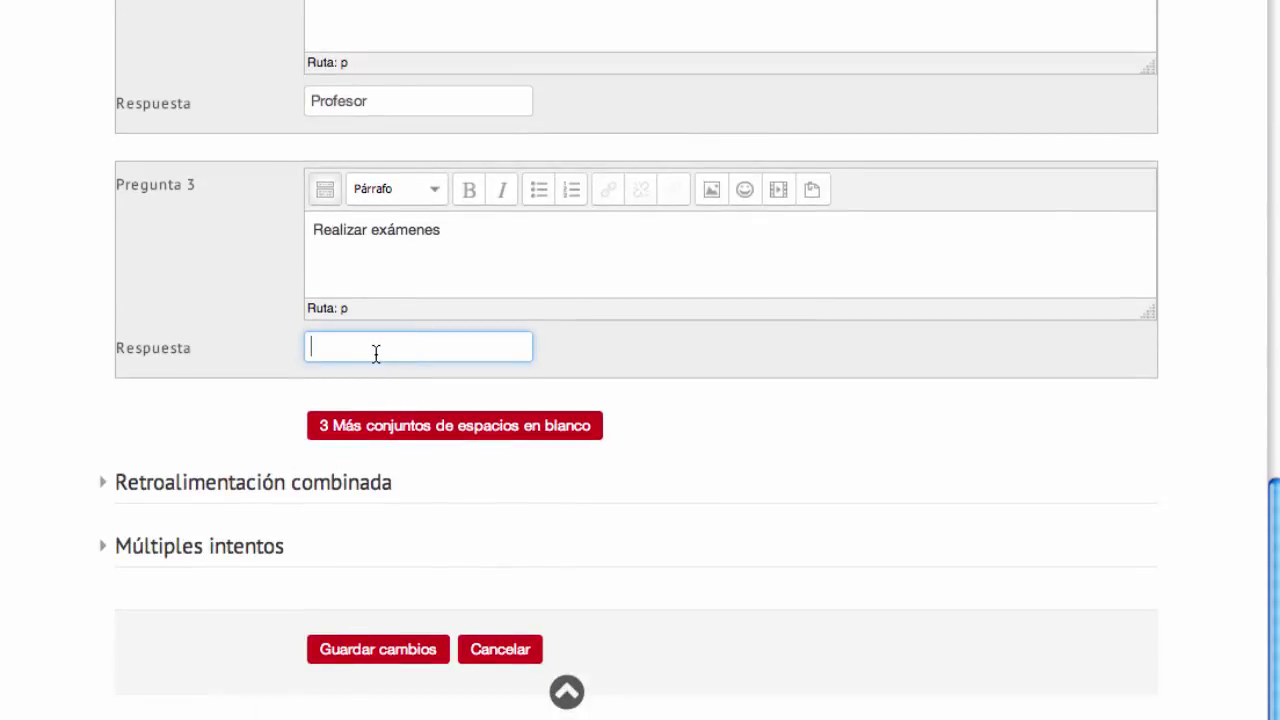
type("Alumnos")
key("BackSpace")
- Add three more blank question-and-answer sets to the matching question
left_click(466, 428)
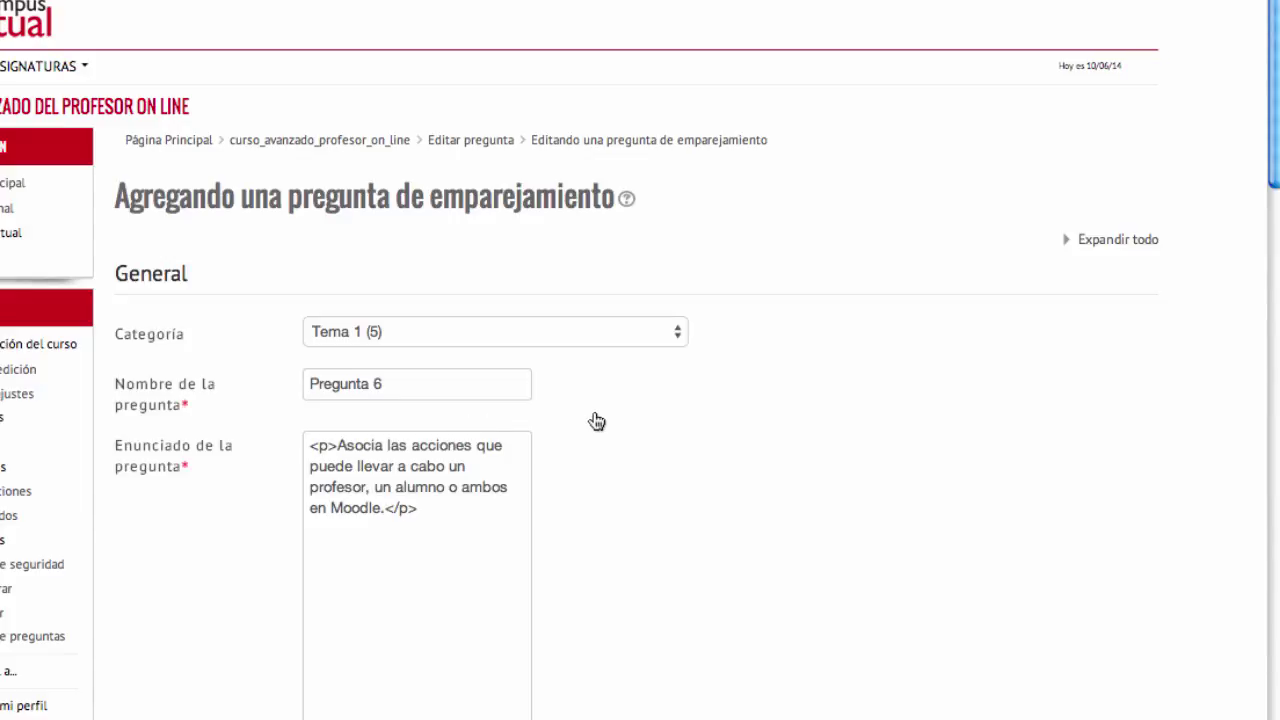
scroll(594, 420, "down", 20)
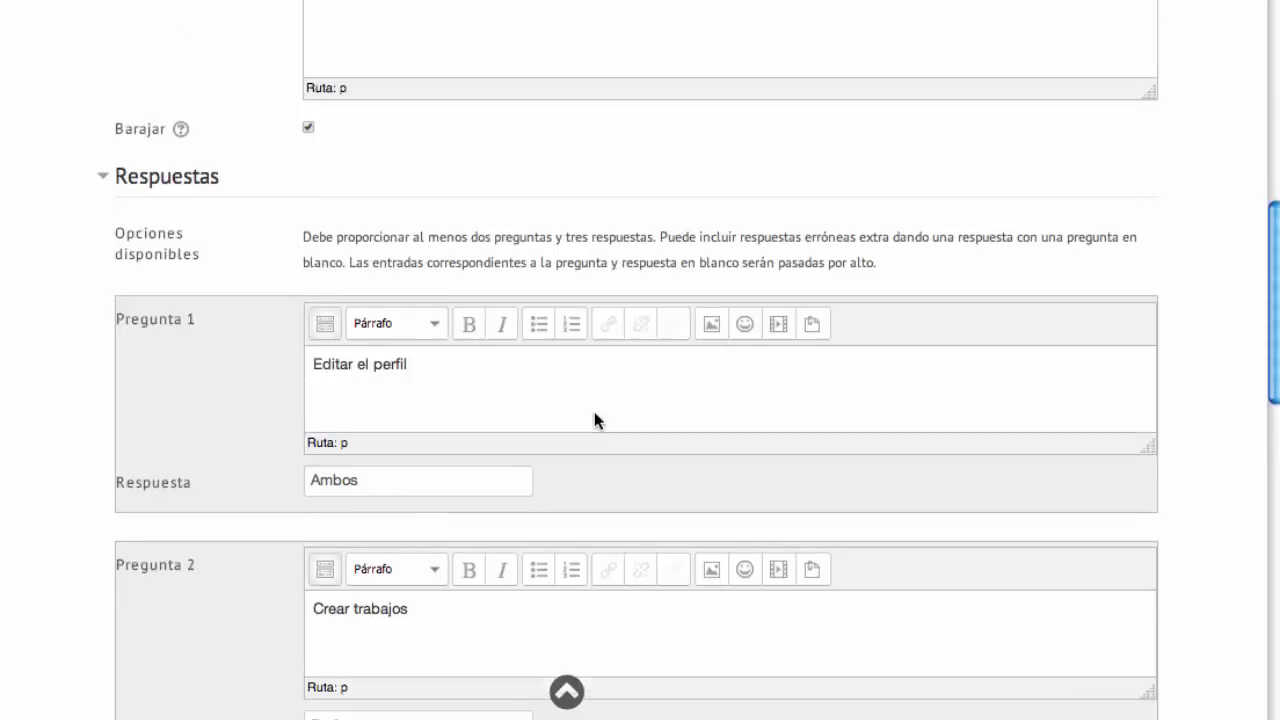
scroll(597, 423, "down", 1)
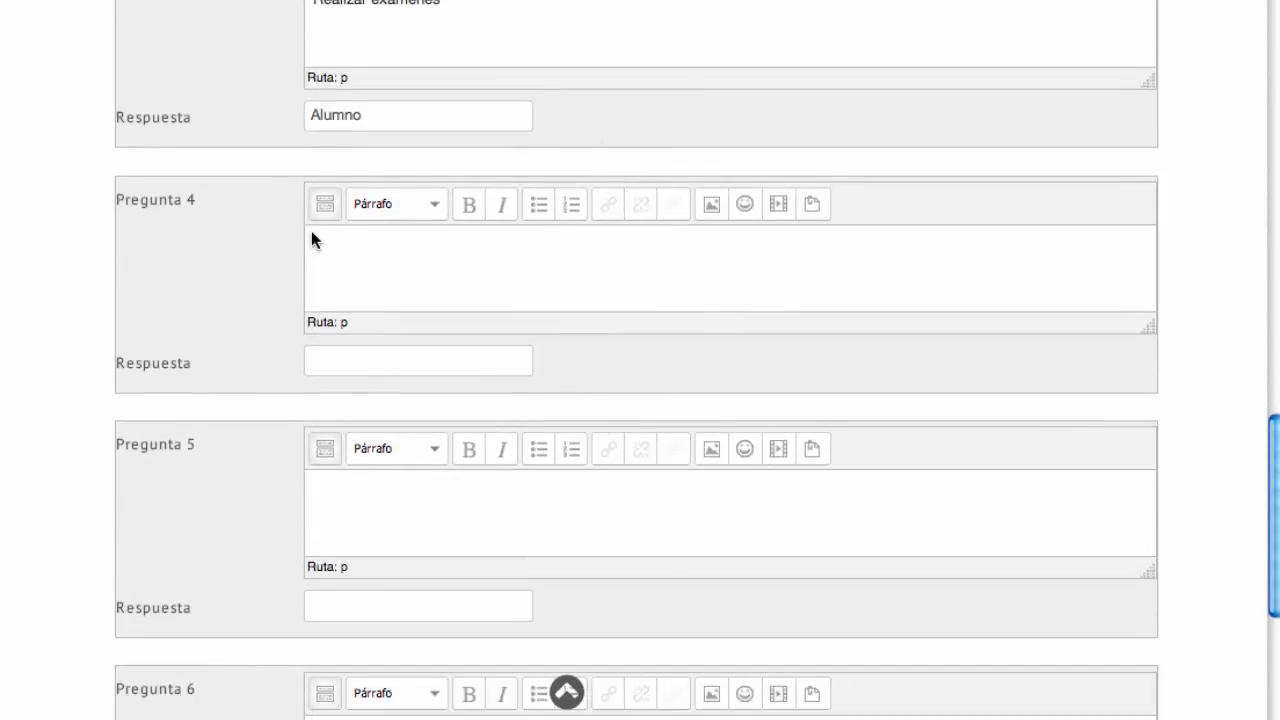
- Fill in Pregunta 4 with "Escribir correo" and give it the answer "Ambos"
left_click(350, 258)
type("Escribir correo")
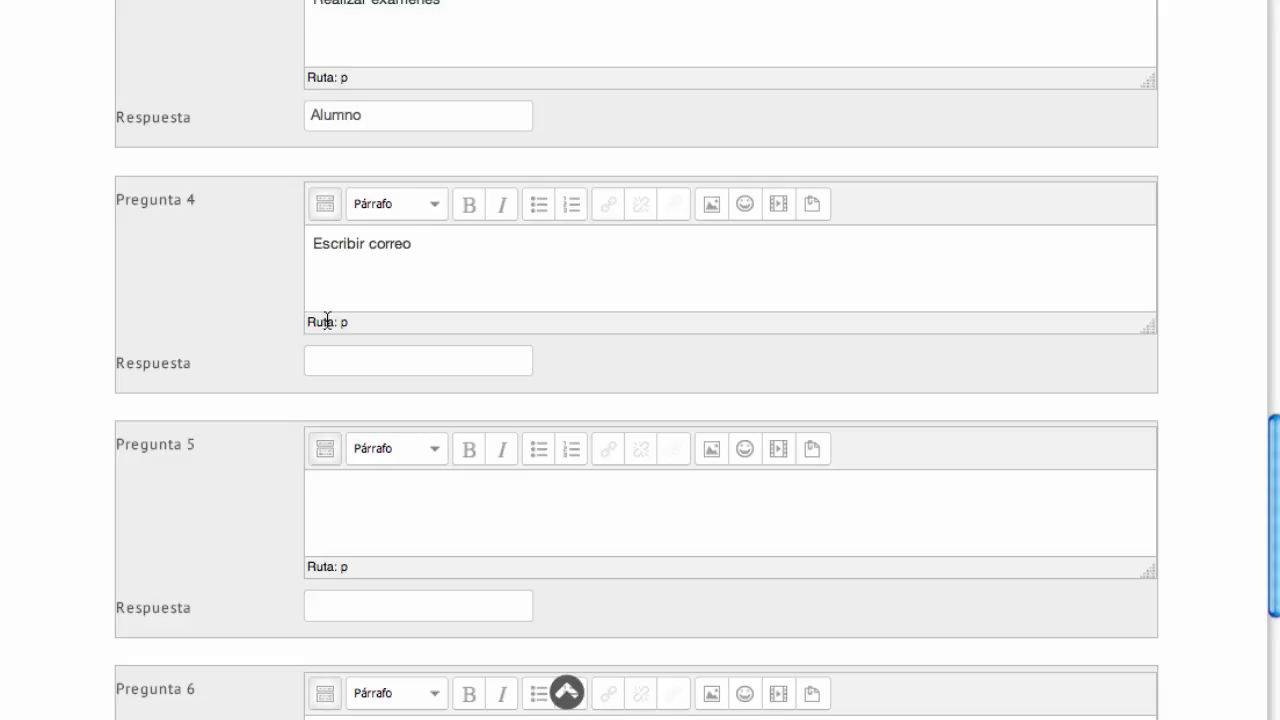
left_click(372, 354)
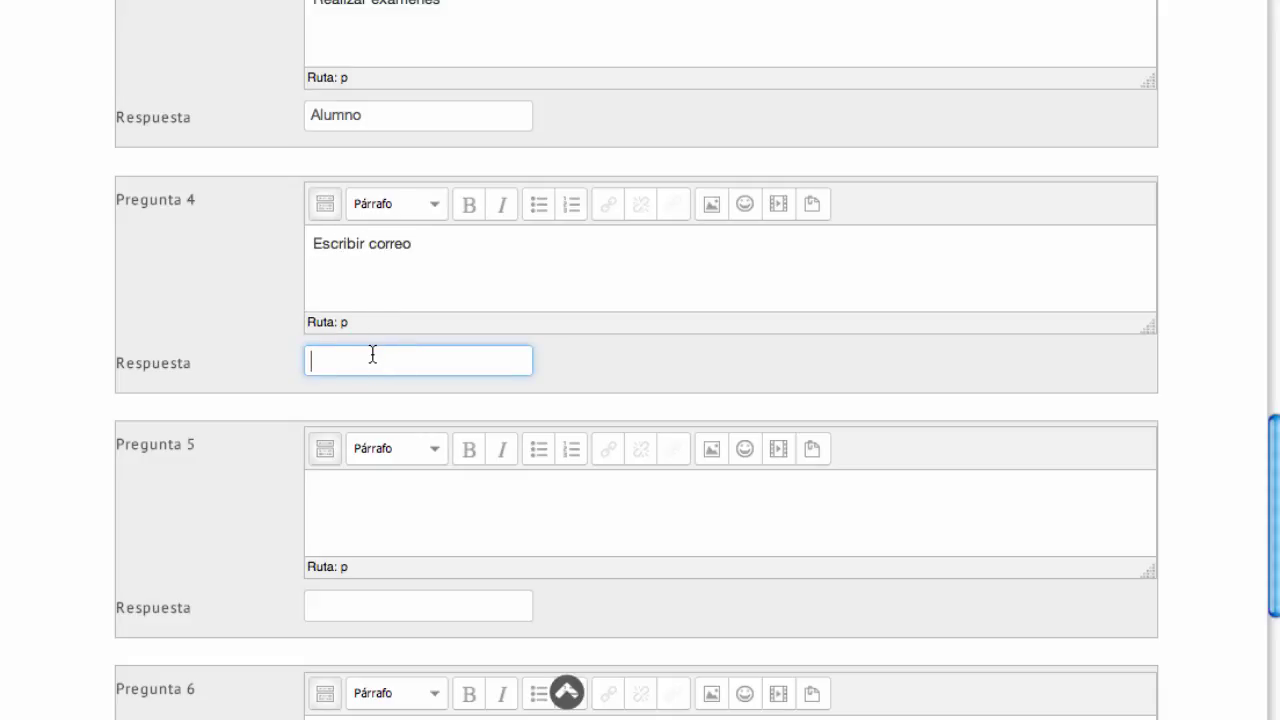
type("Ambos")
- Expand the Retroalimentación combinada section and review the feedback texts for correct, partially correct and incorrect answers
scroll(237, 379, "down", 3)
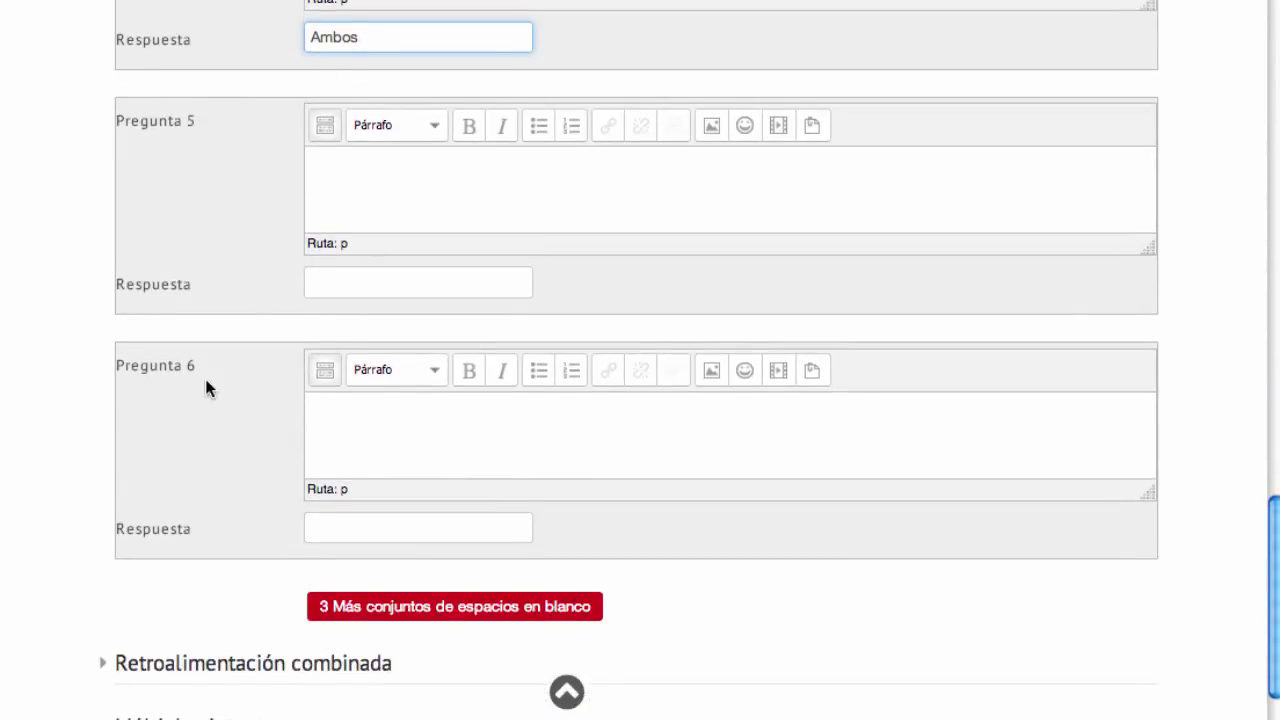
scroll(205, 380, "down", 2)
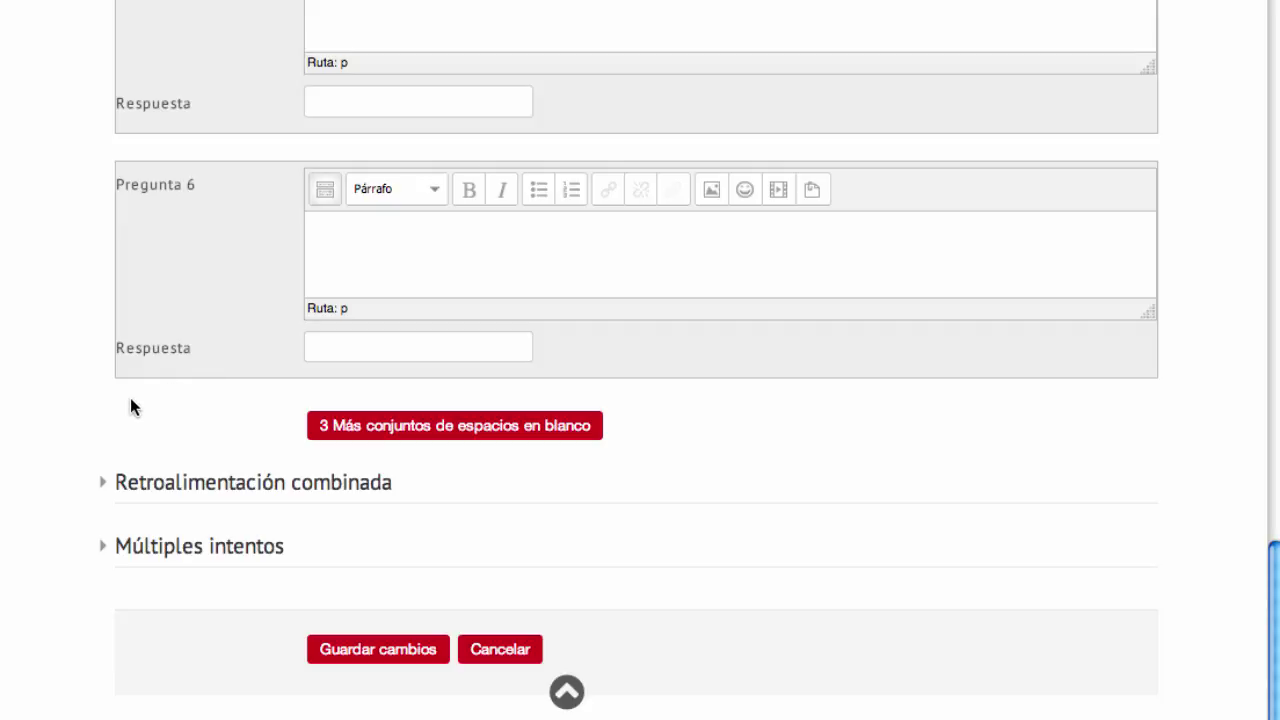
left_click(297, 488)
scroll(234, 409, "down", 5)
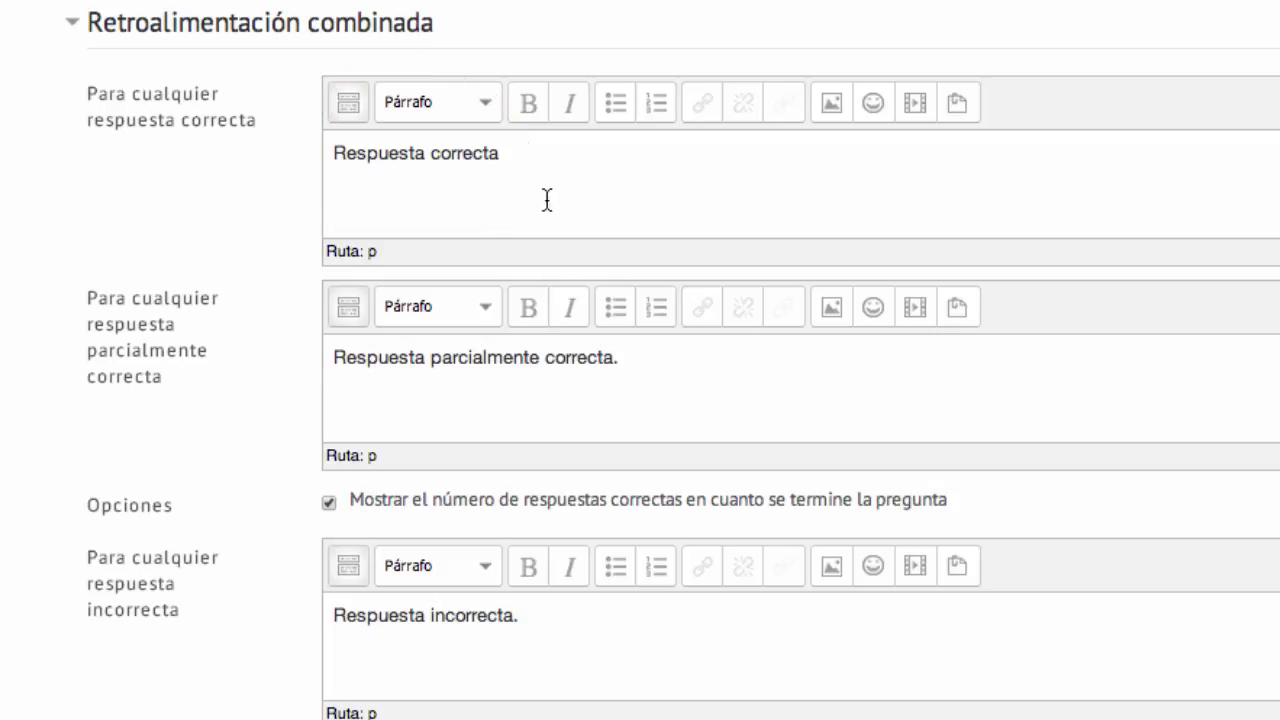
left_click(642, 365)
left_click(563, 651)
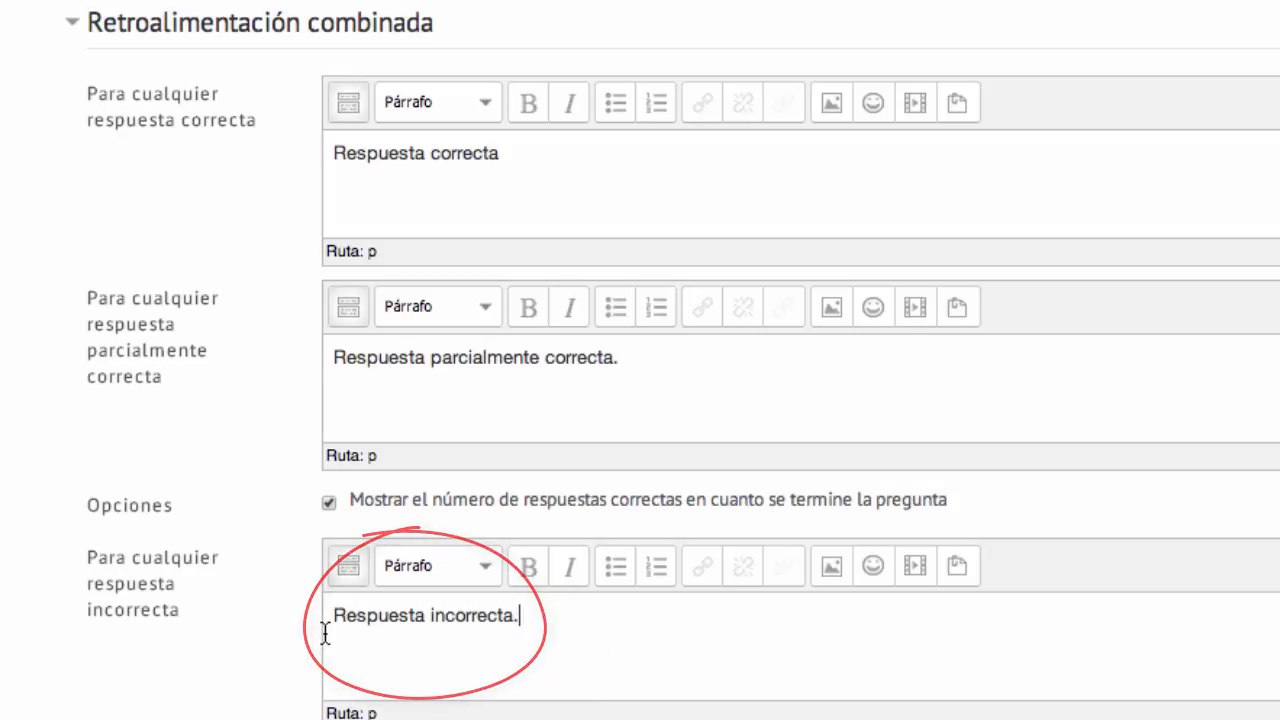
left_click(593, 648)
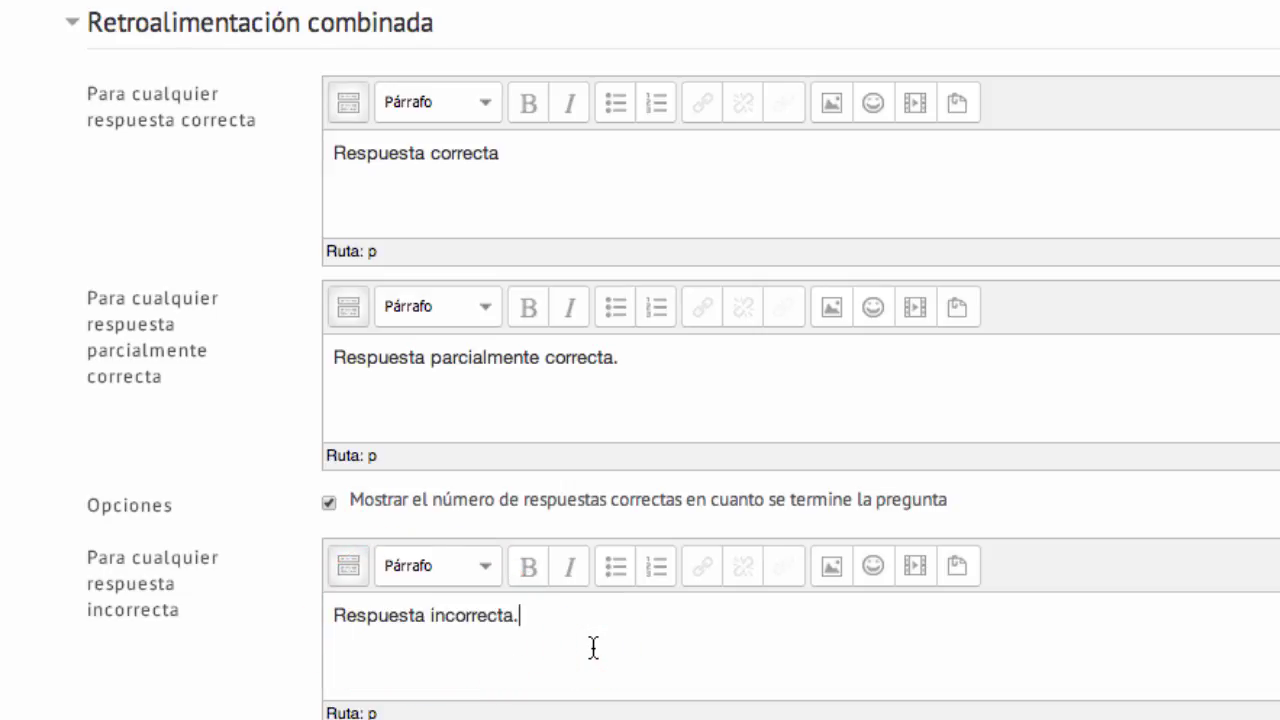
scroll(260, 570, "down", 1)
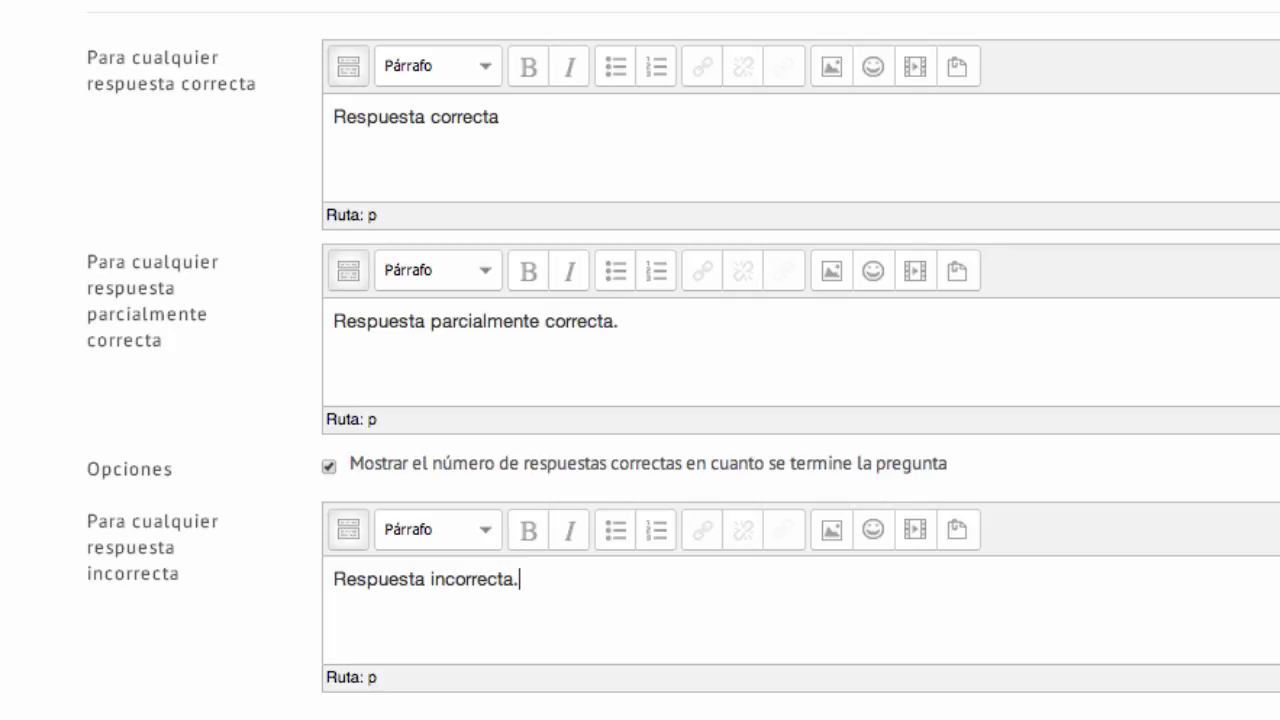
- Expand the Múltiples intentos section and review the hint fields and the available penalties for each incorrect attempt
left_click(310, 594)
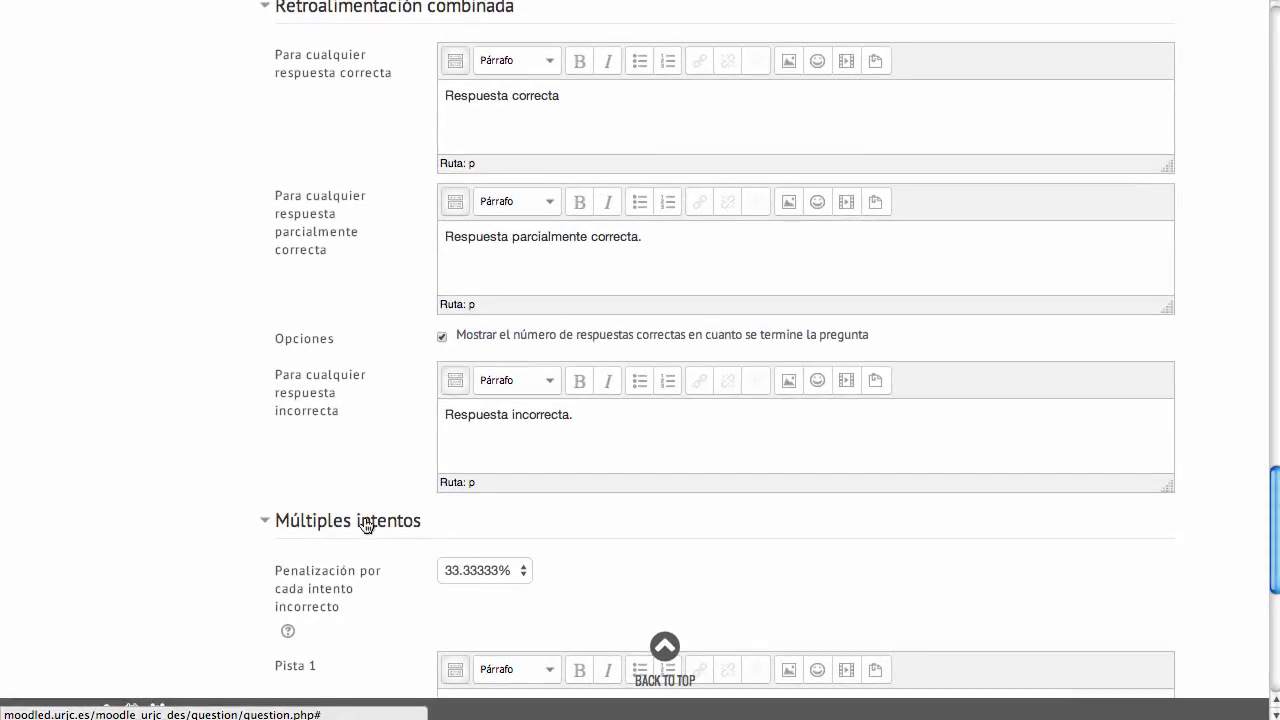
scroll(348, 470, "down", 5)
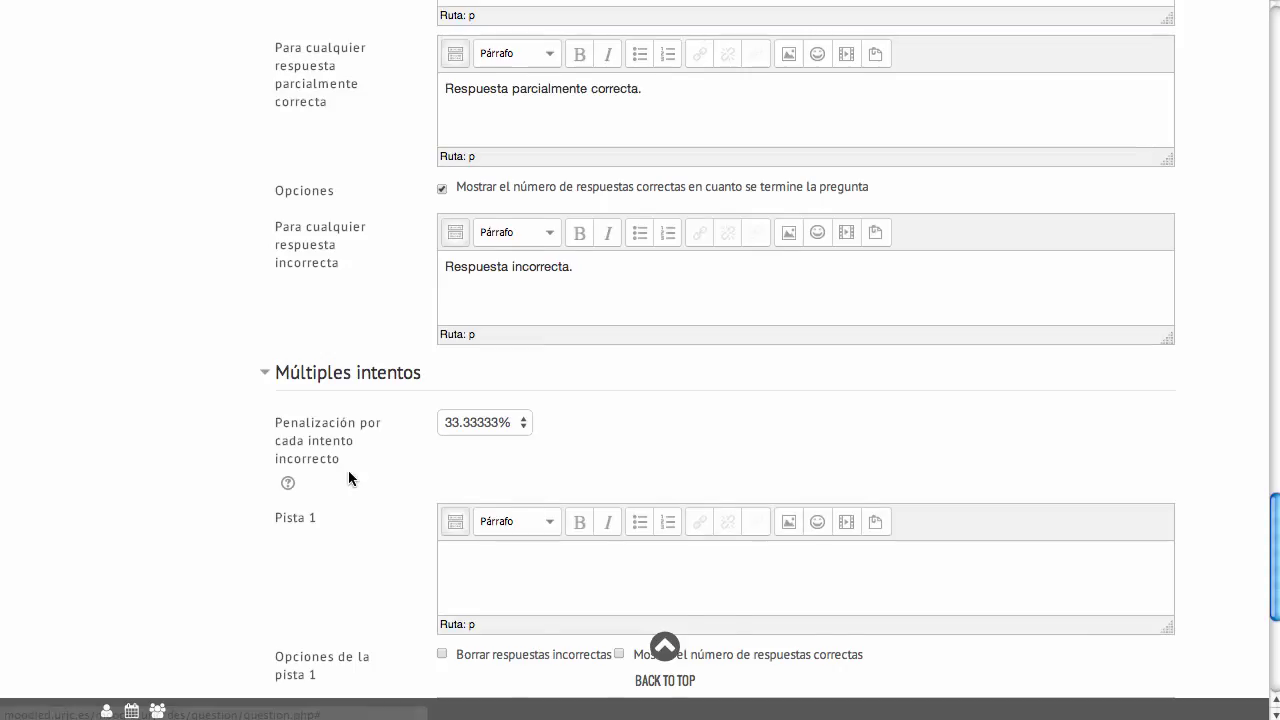
scroll(348, 470, "down", 3)
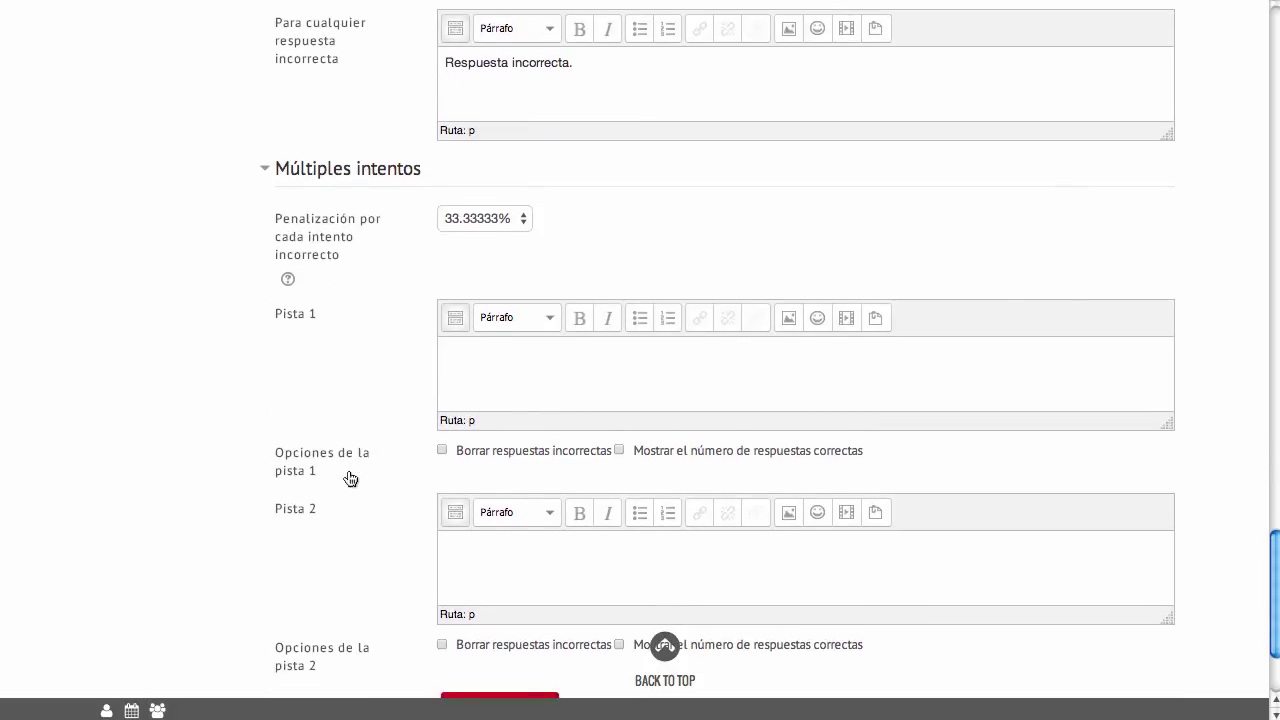
left_click(512, 220)
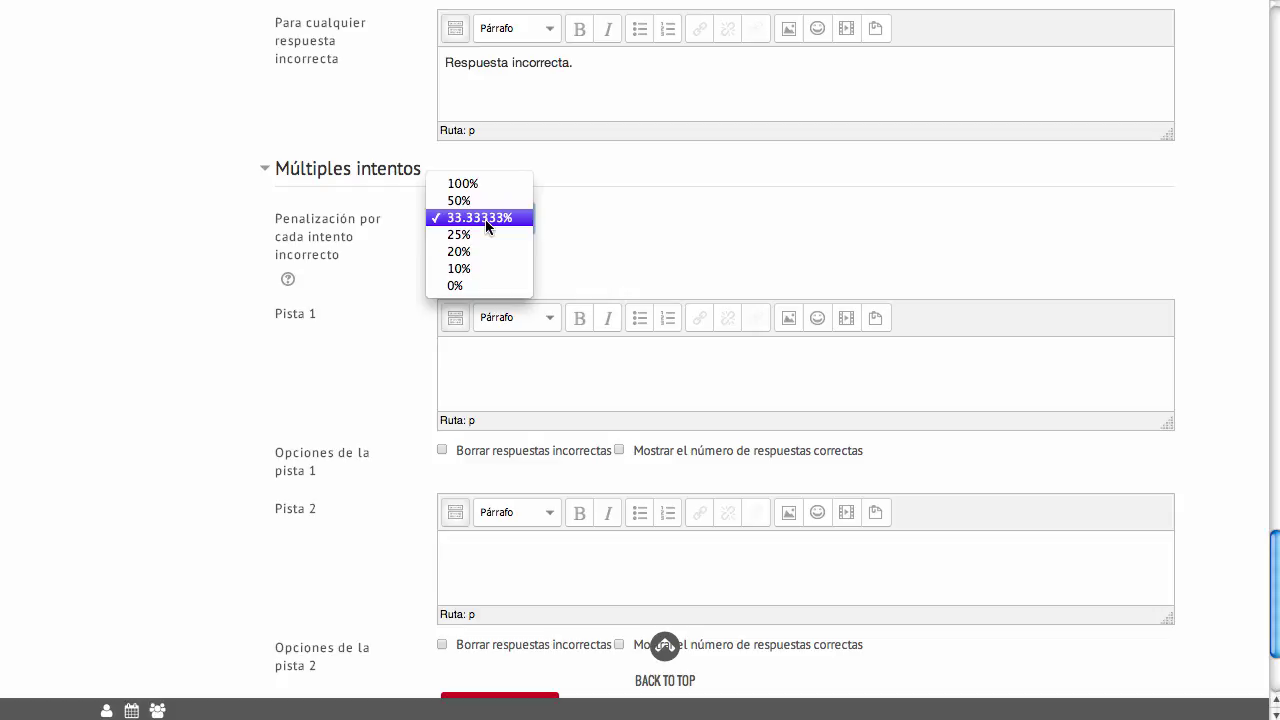
left_click(400, 323)
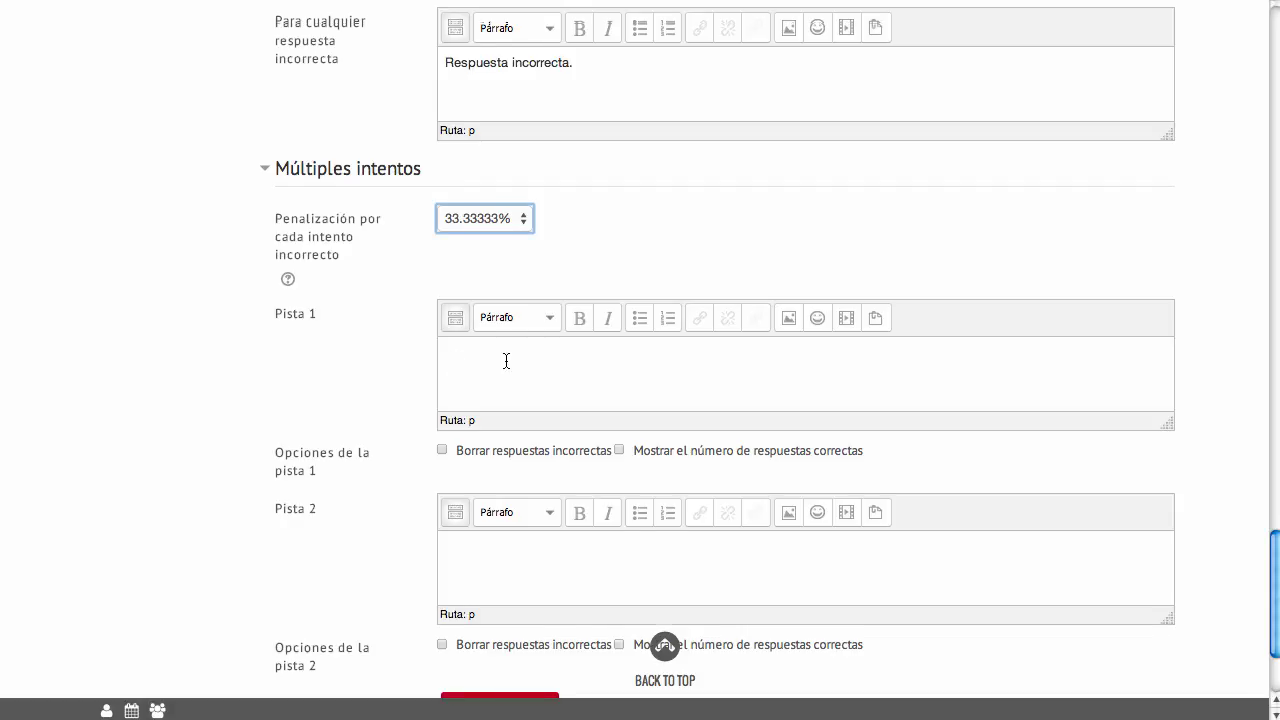
- Save the matching question to the question bank
scroll(506, 361, "down", 3)
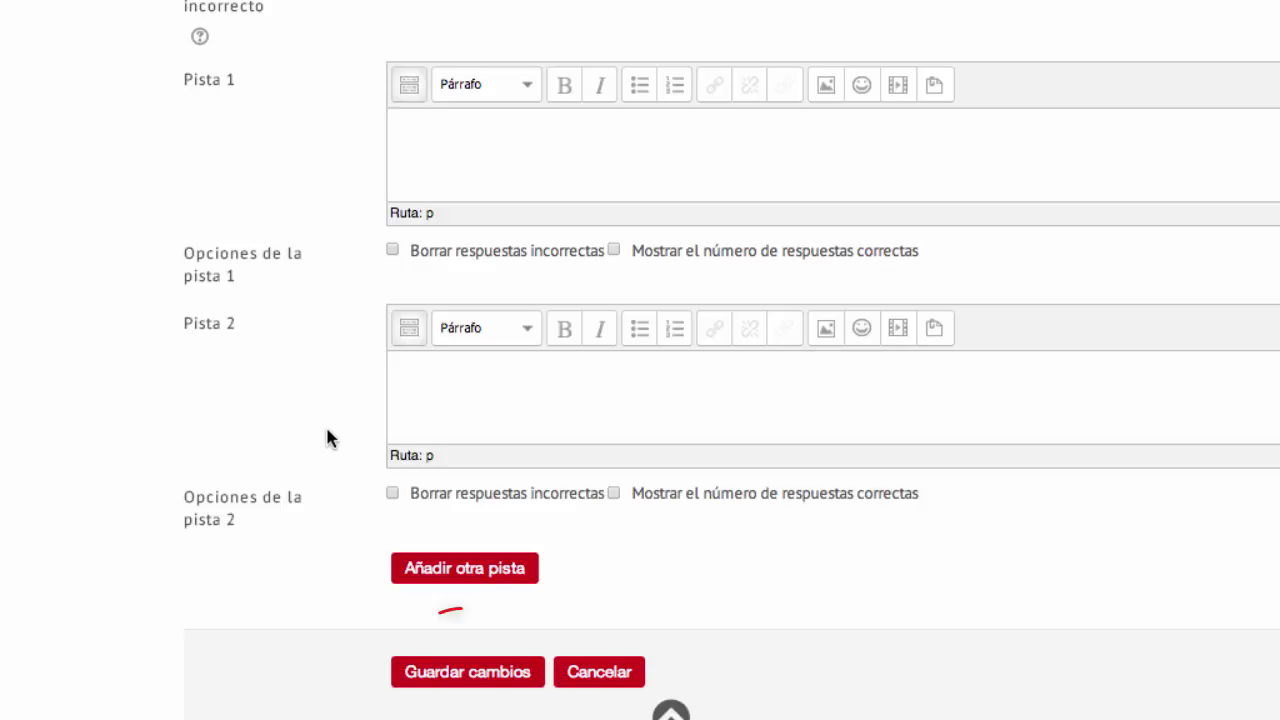
left_click(468, 682)
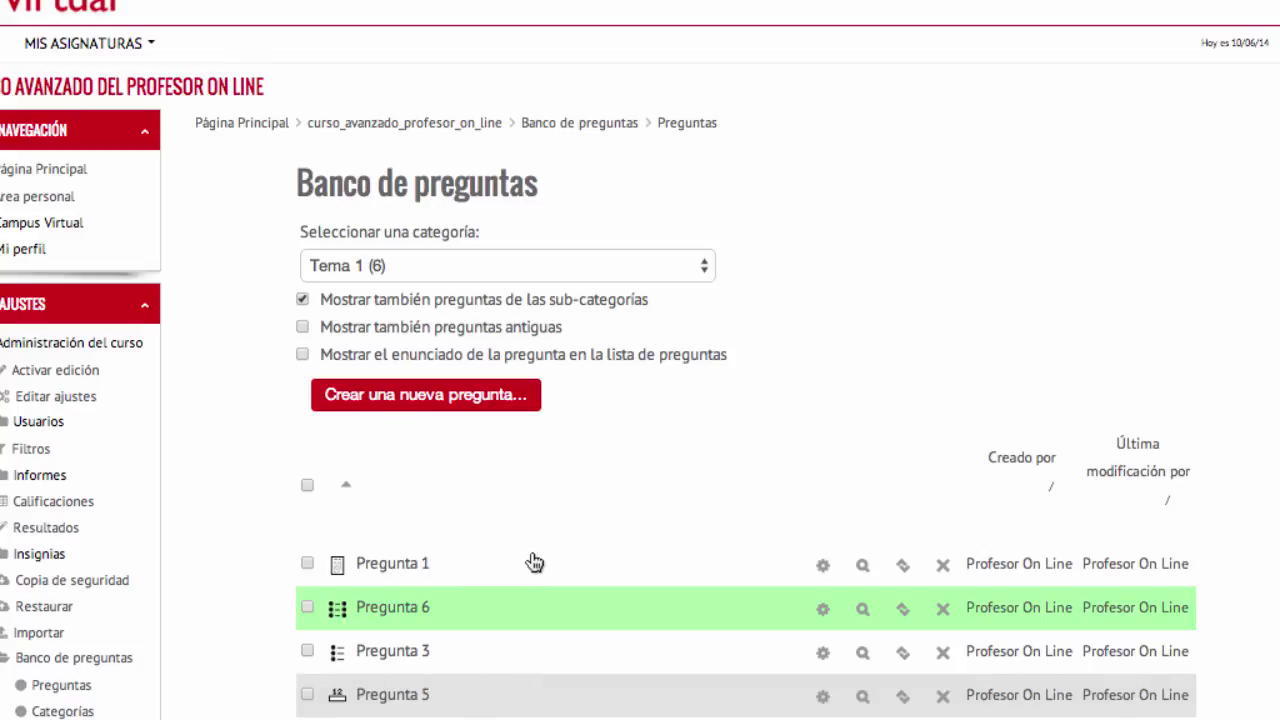
- Open the preview of Pregunta 6 and reposition its window so the whole question can be seen
scroll(531, 555, "down", 3)
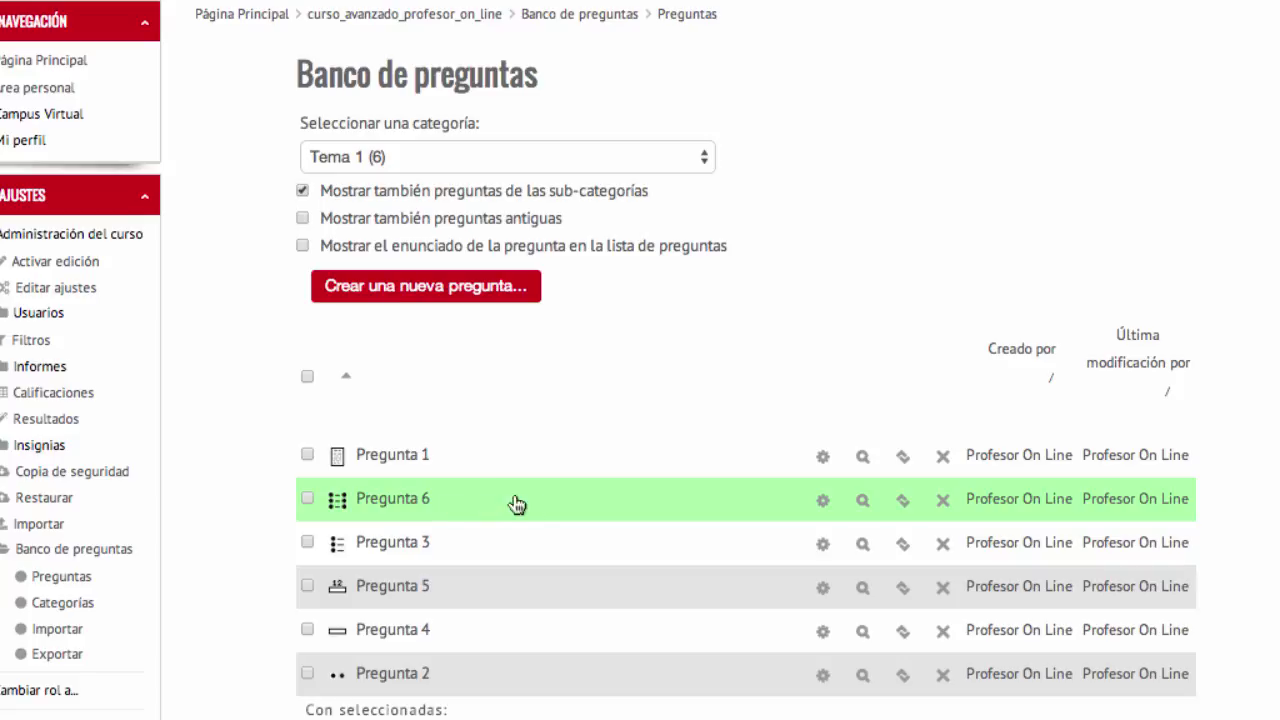
left_click(866, 501)
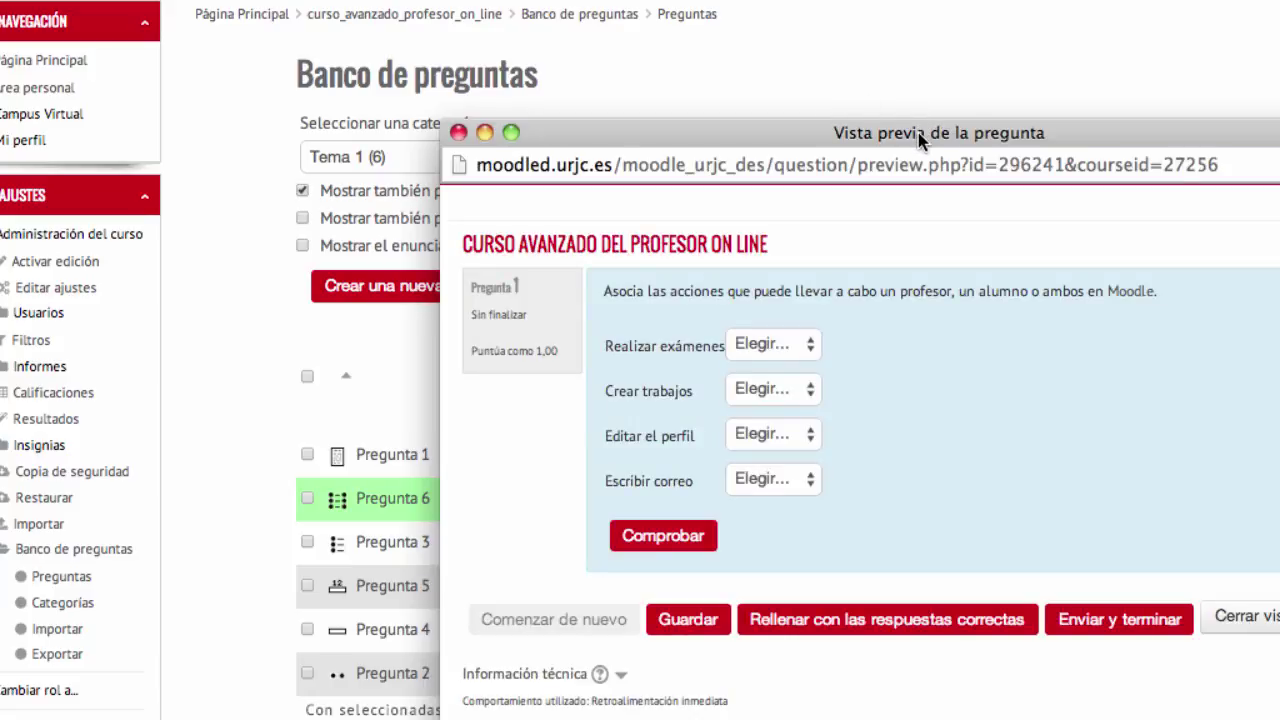
left_click_drag(916, 125, 672, 0)
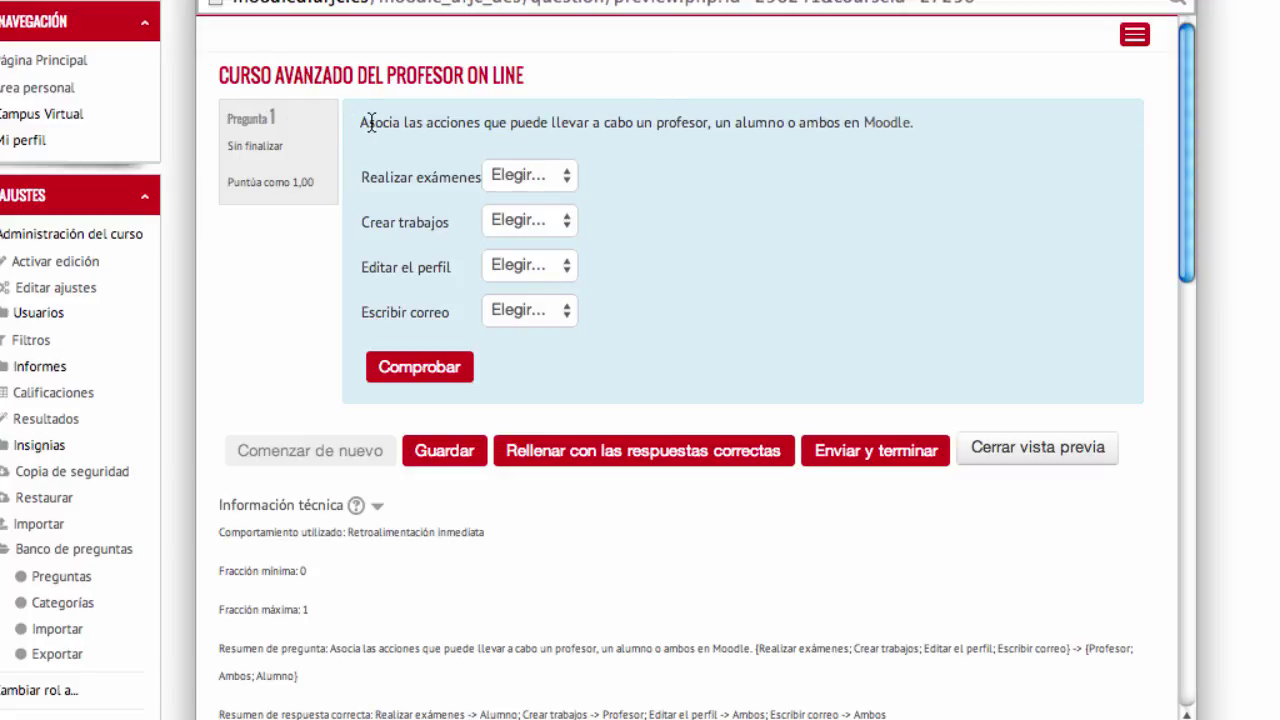
- Check the answer choices offered for Realizar exámenes, Crear trabajos and Editar el perfil, and close the question preview
left_click_drag(362, 121, 553, 122)
left_click(749, 234)
left_click(562, 177)
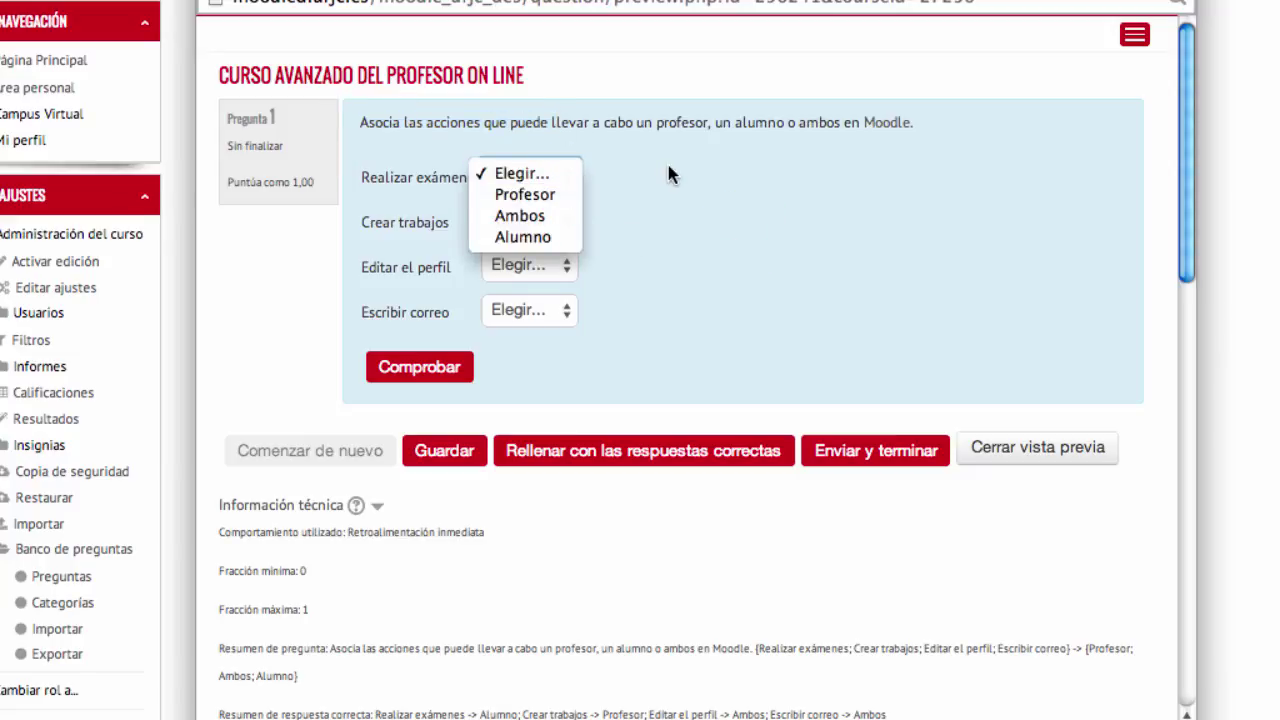
left_click(667, 163)
left_click(555, 218)
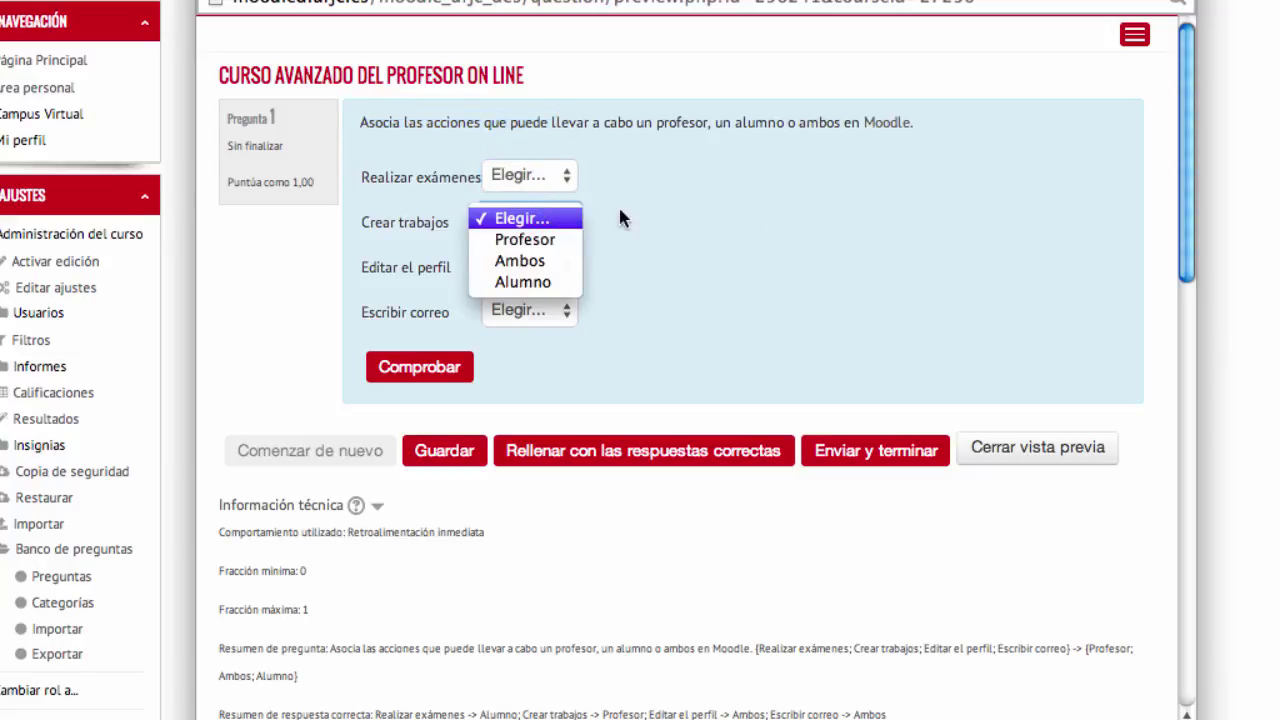
left_click(670, 212)
left_click(528, 262)
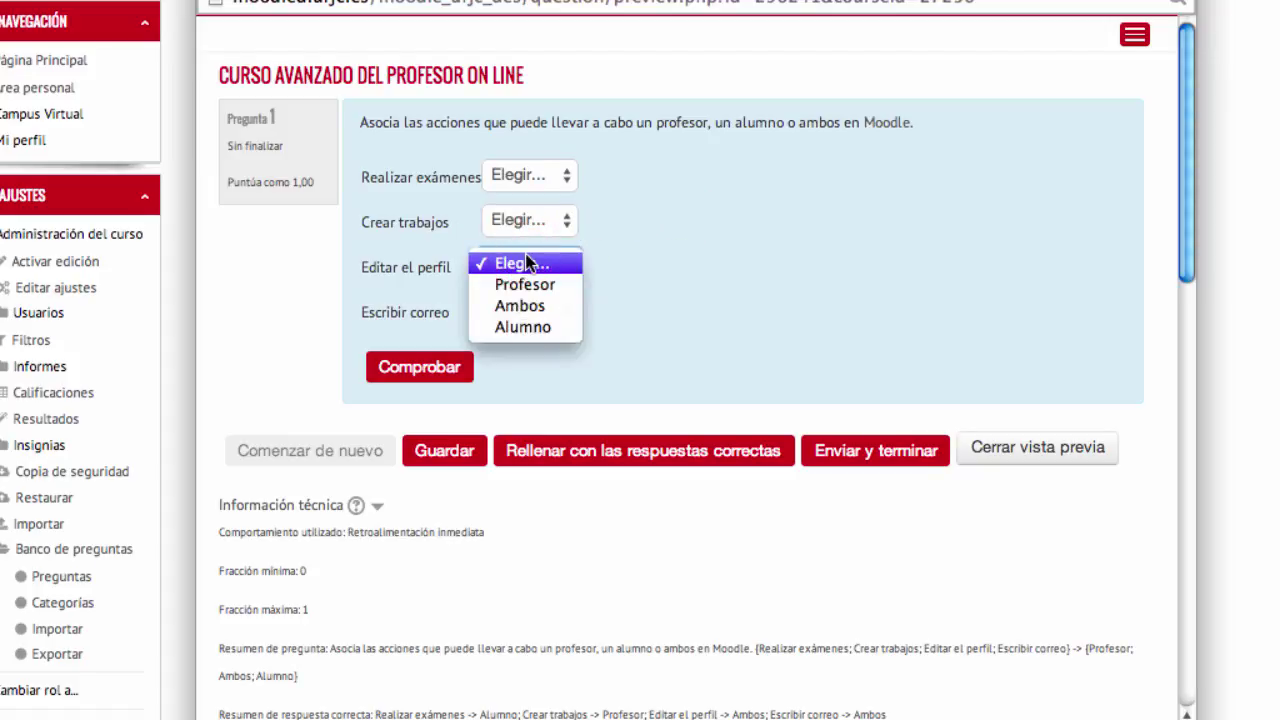
left_click(676, 238)
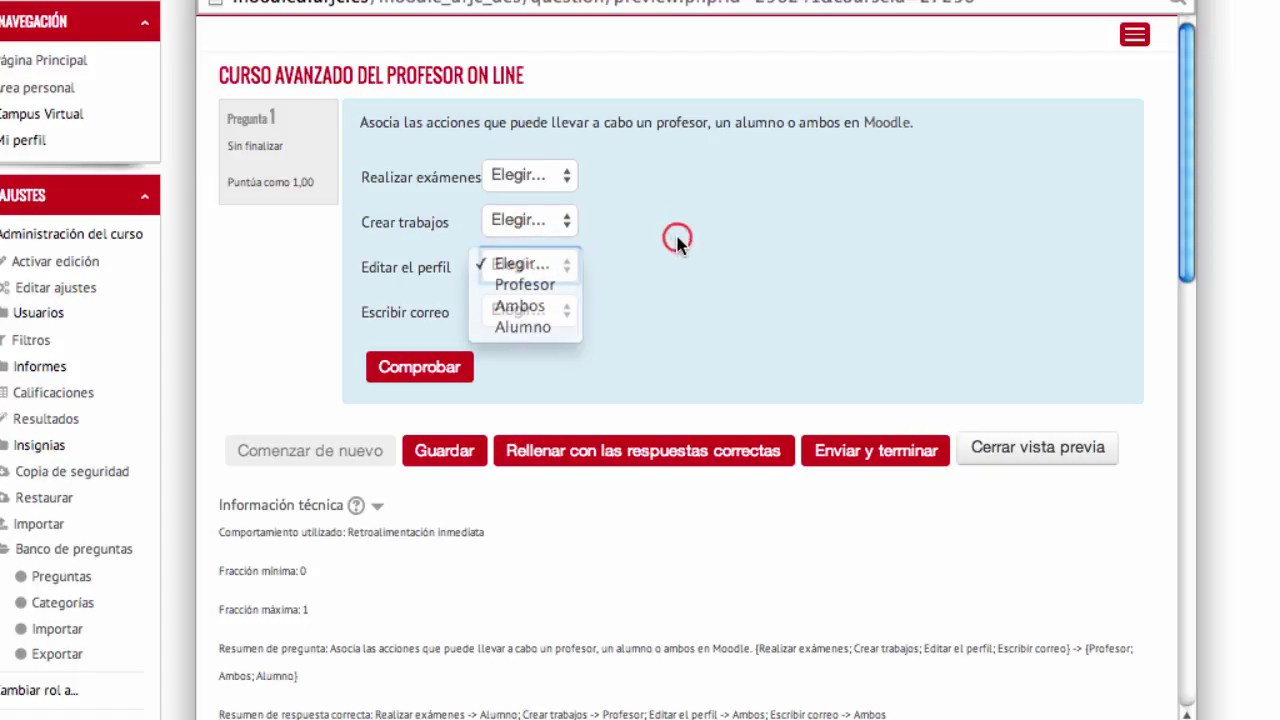
key("super+w")
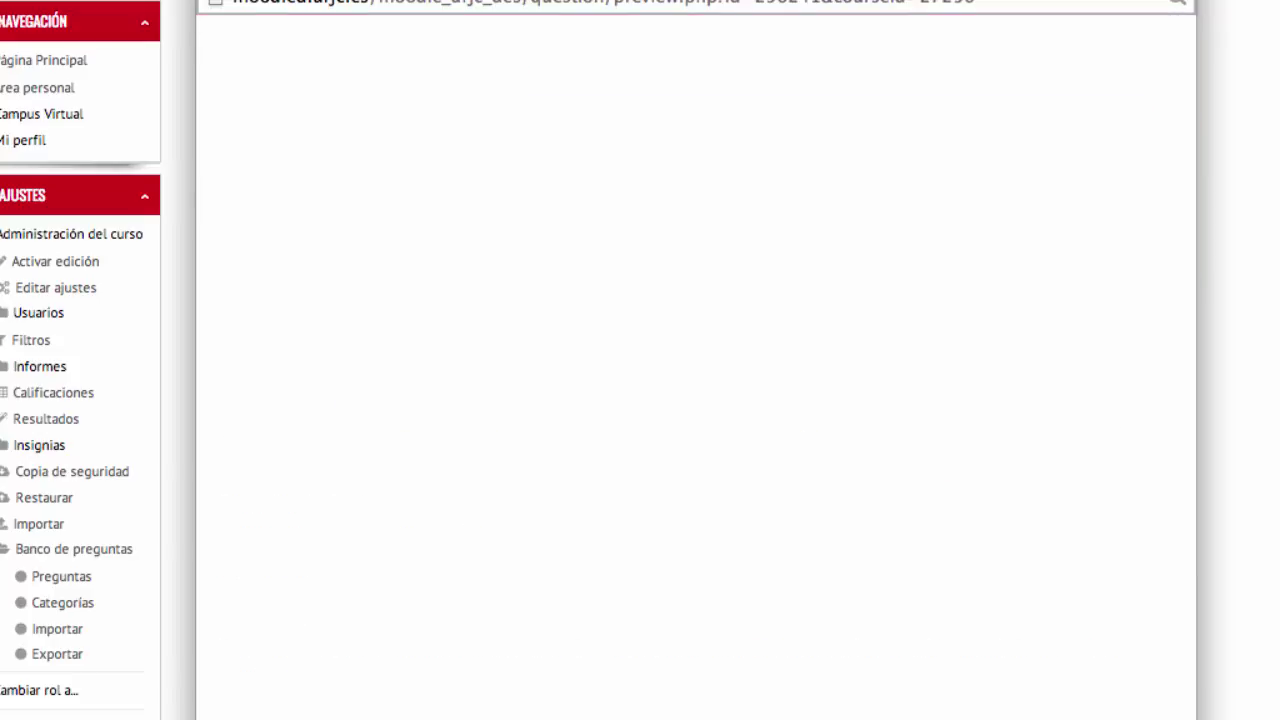